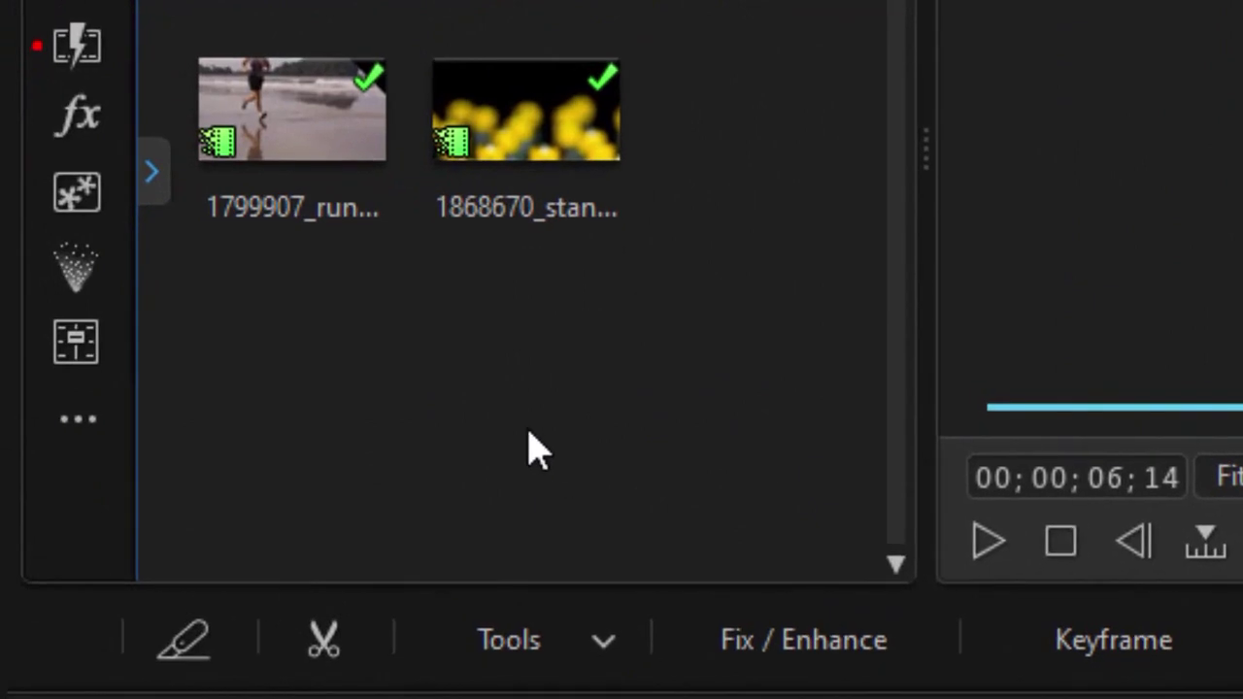
Switch the library to the Particle Room showing Flare, Bubble, Snow and Flower particles
click(80, 282)
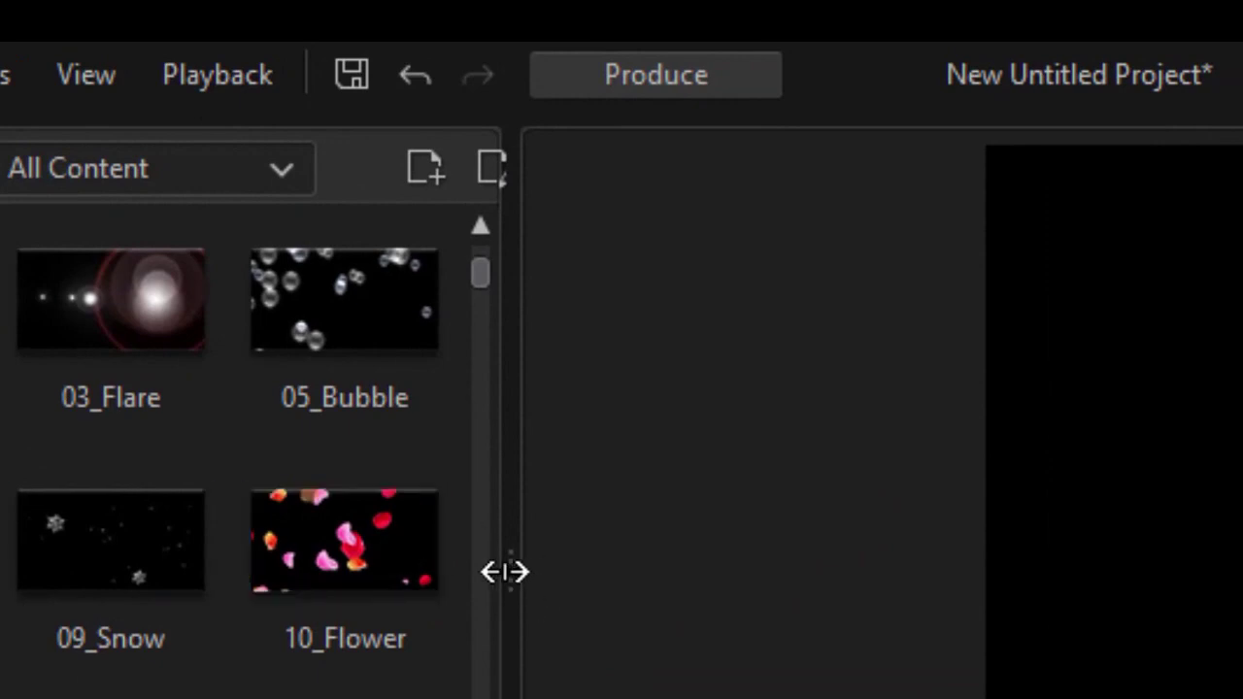
Search 'trai' and place Trailing Light on track 2, extended to end with the batteries clip
drag(511, 574, 1194, 616)
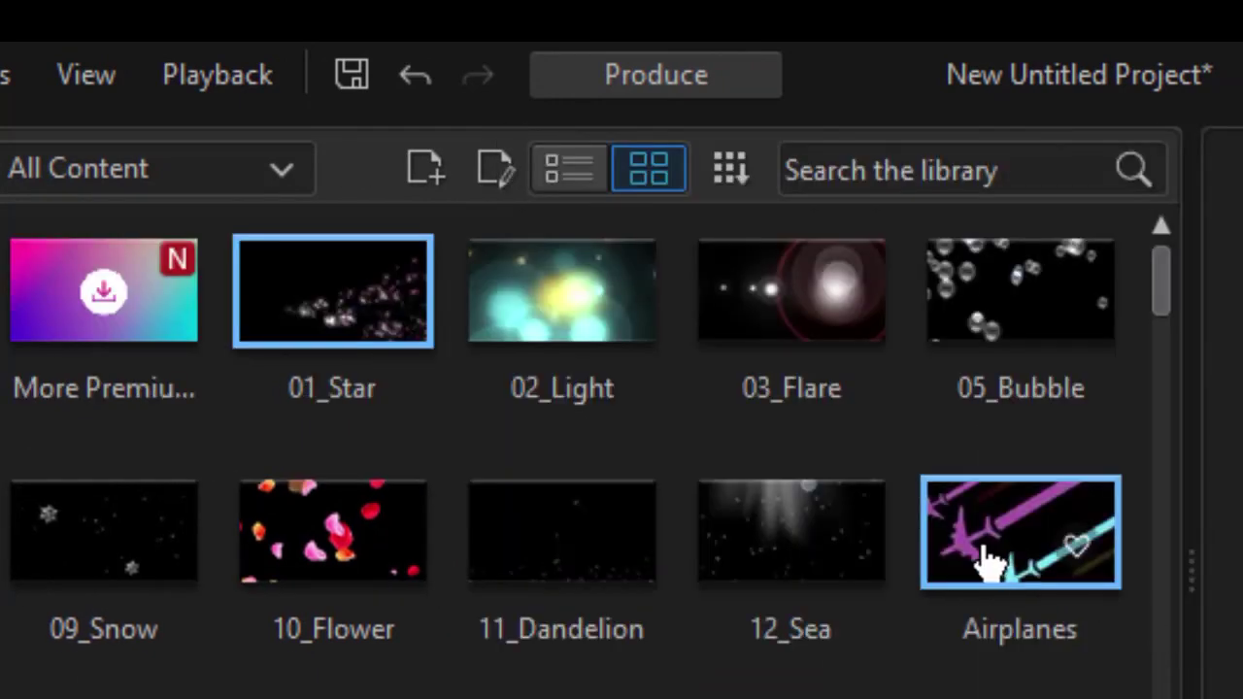
click(893, 169)
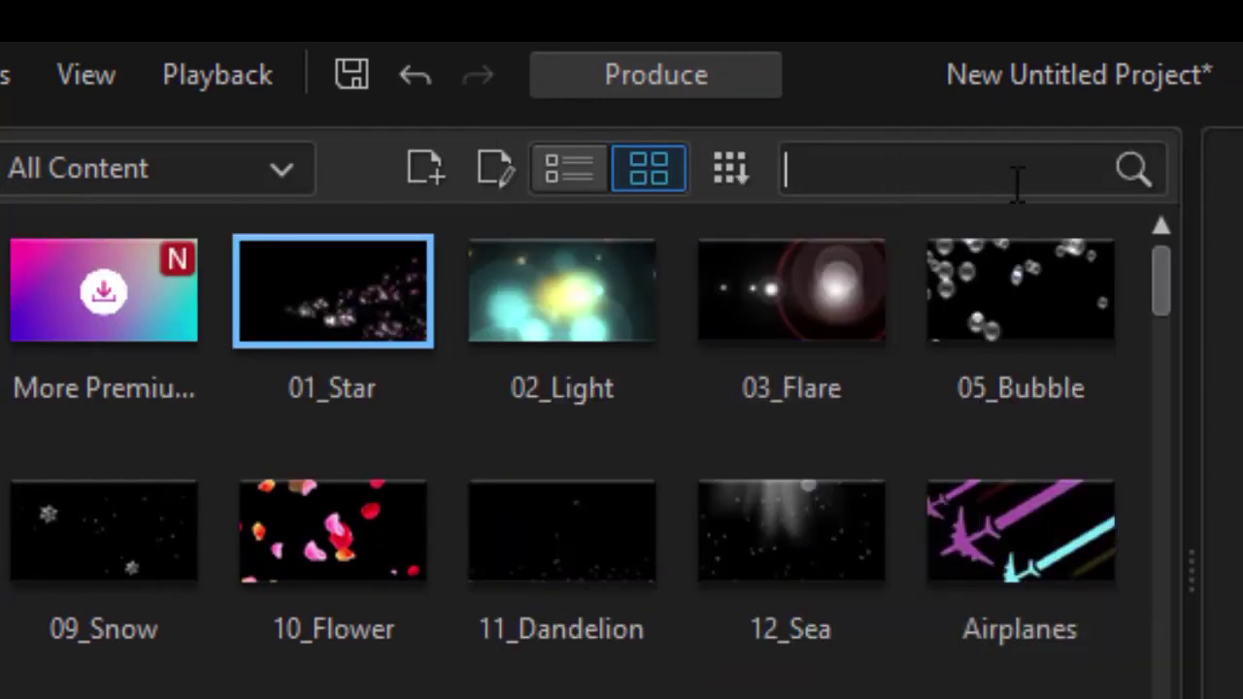
text(trai)
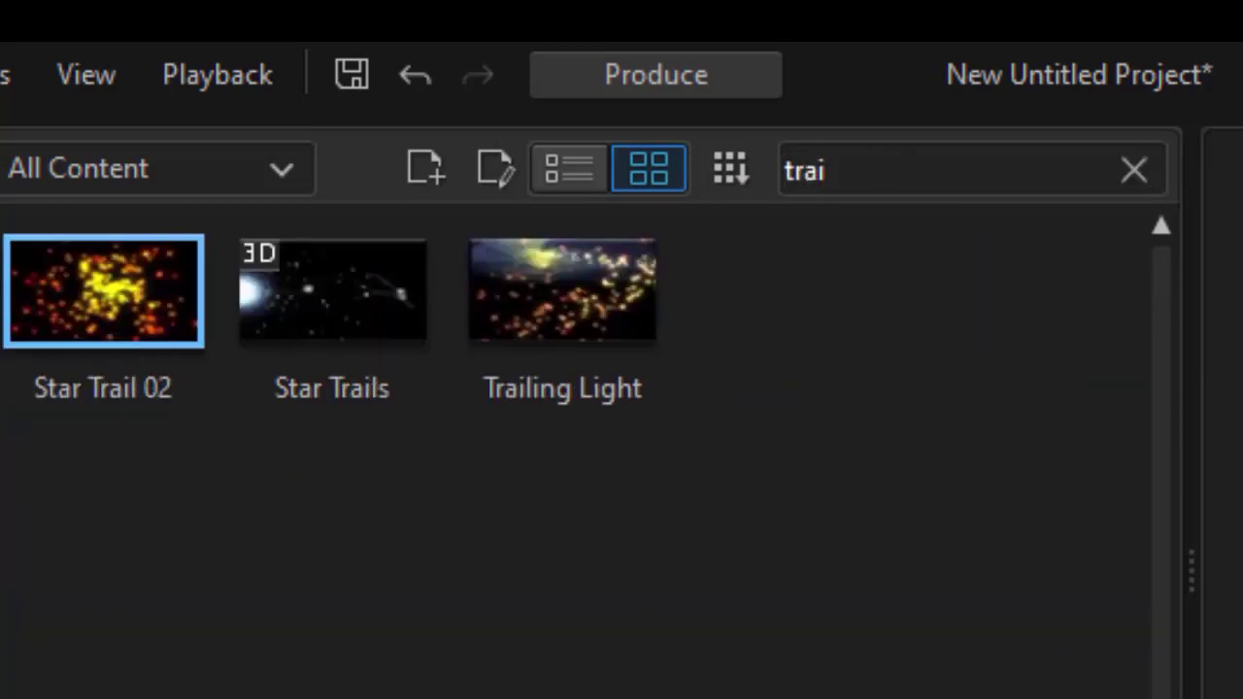
click(568, 312)
drag(568, 313, 0, 698)
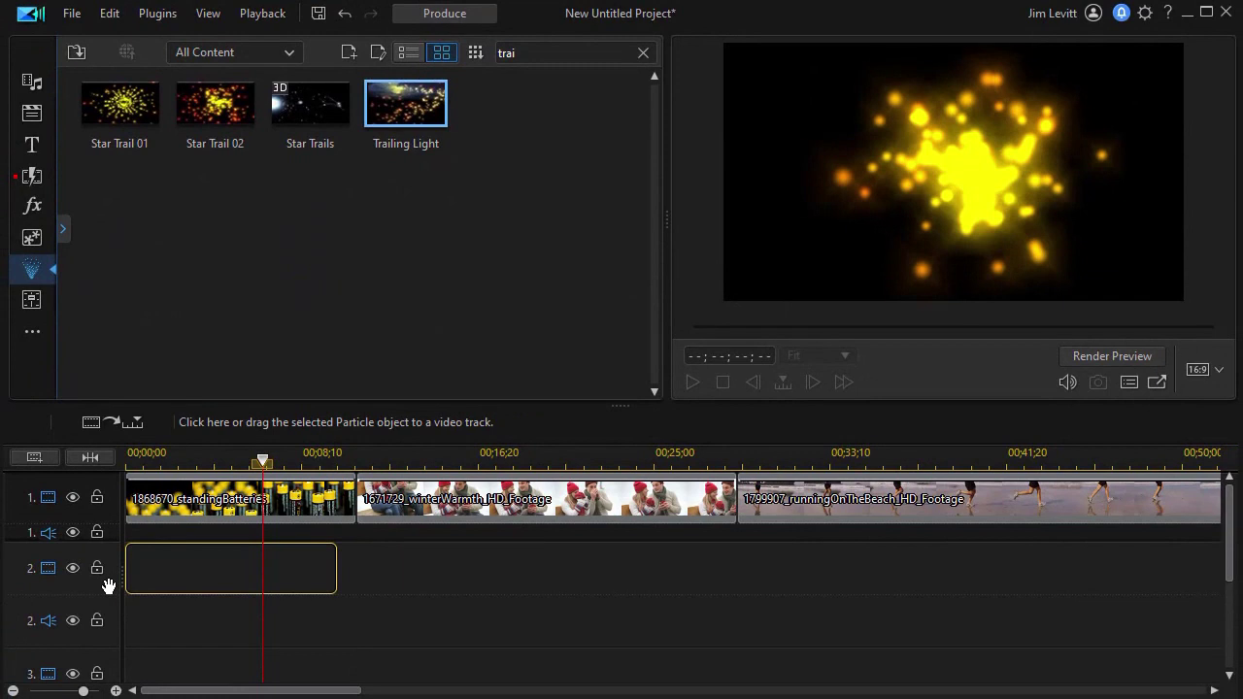
drag(107, 586, 111, 579)
drag(334, 566, 356, 569)
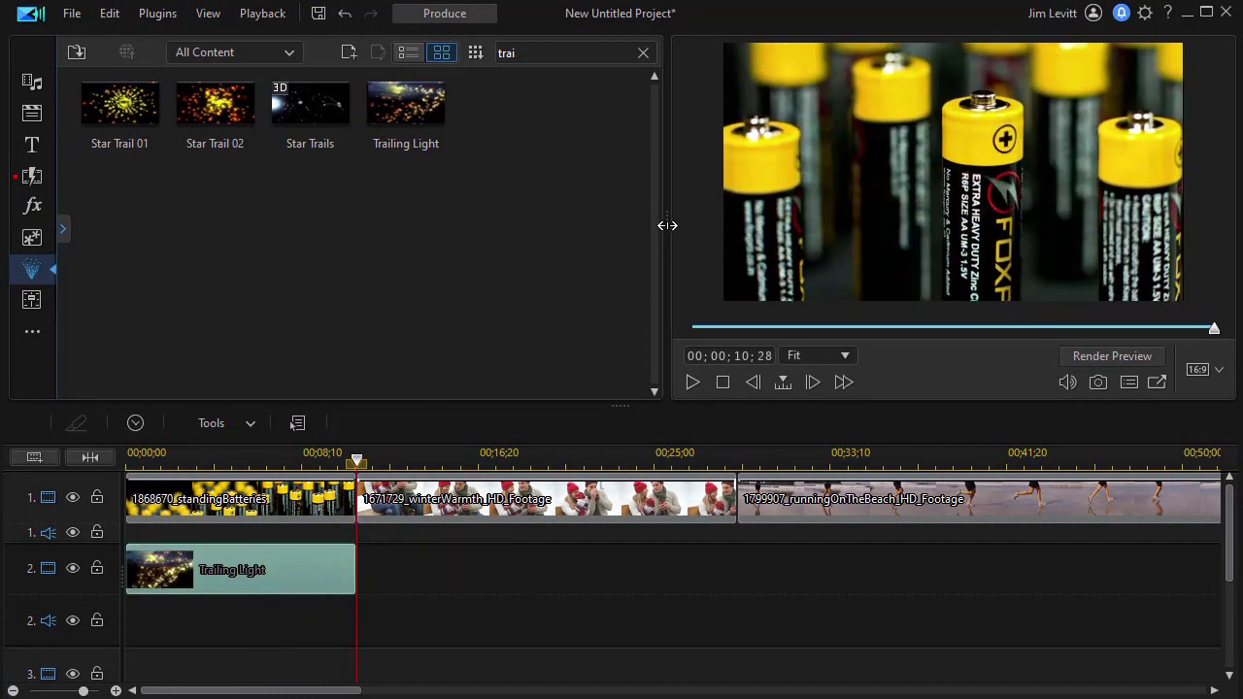
Enlarge the preview and play Trailing Light over the batteries clip from the start
drag(667, 224, 378, 297)
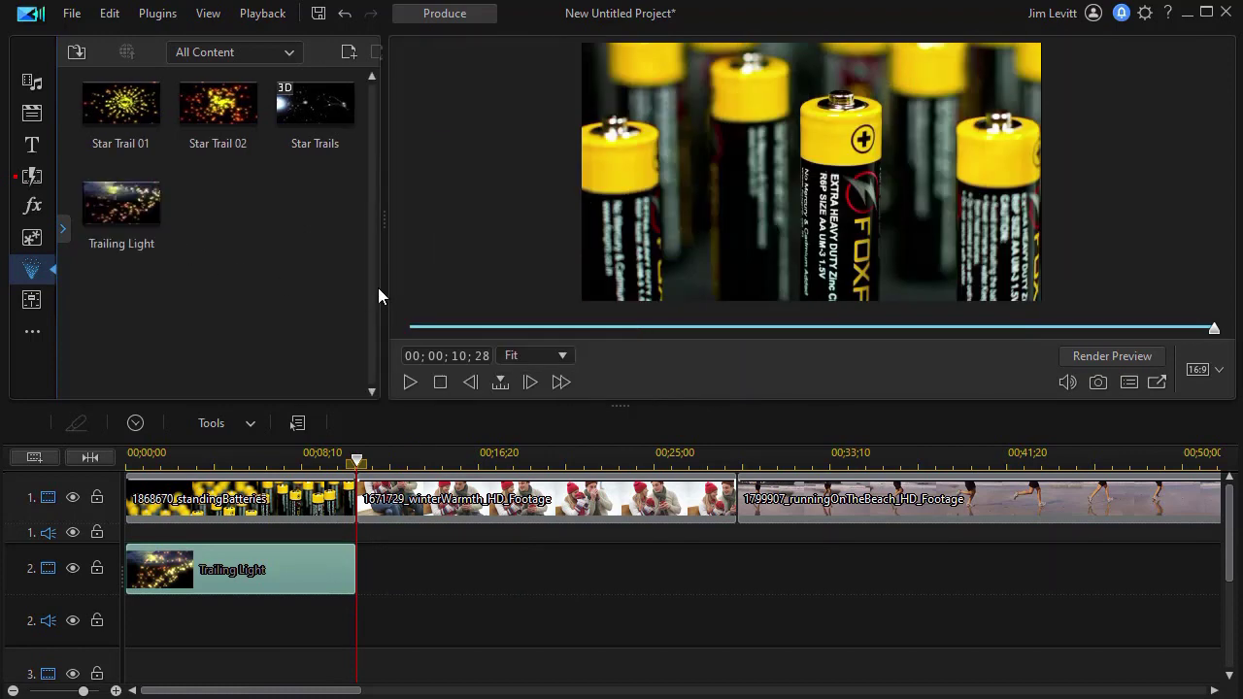
click(160, 460)
click(408, 387)
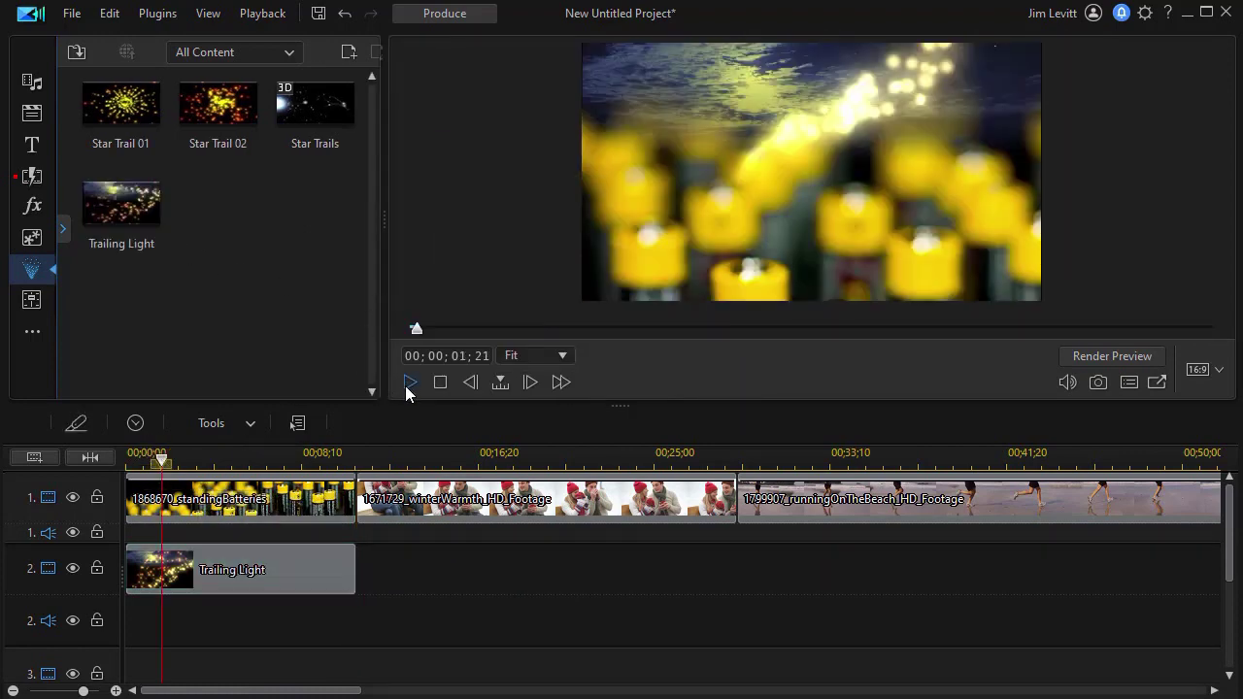
click(408, 383)
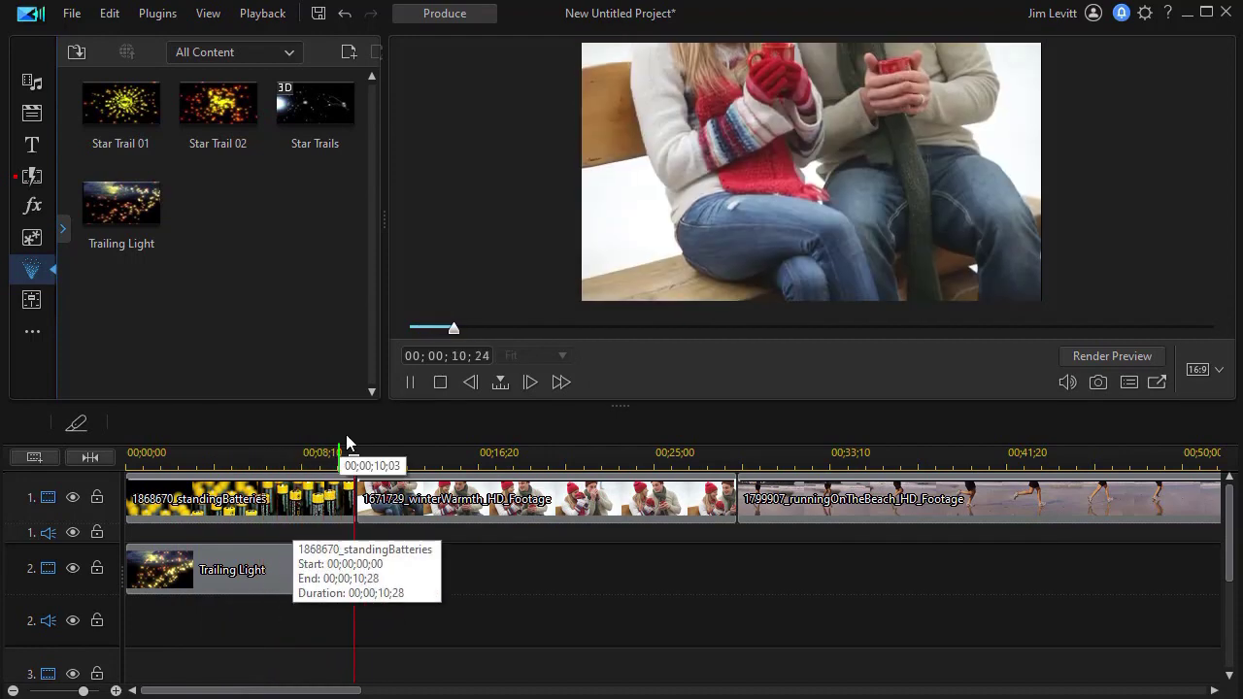
click(312, 567)
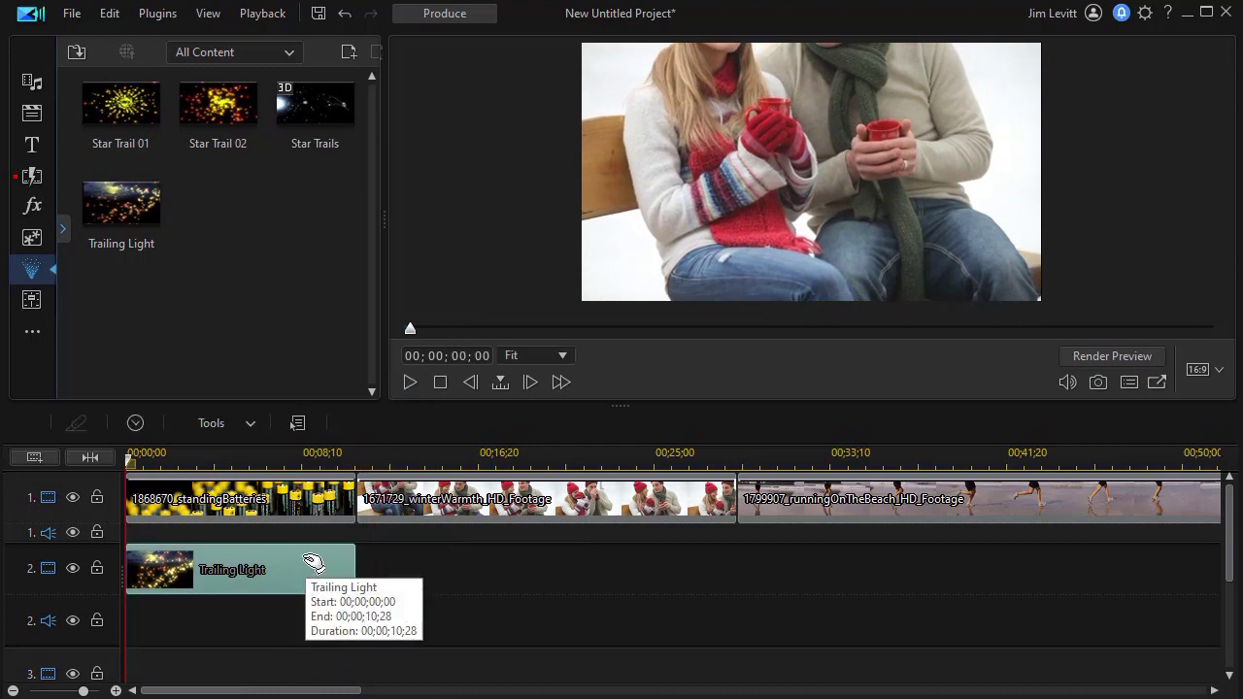
double_click(312, 567)
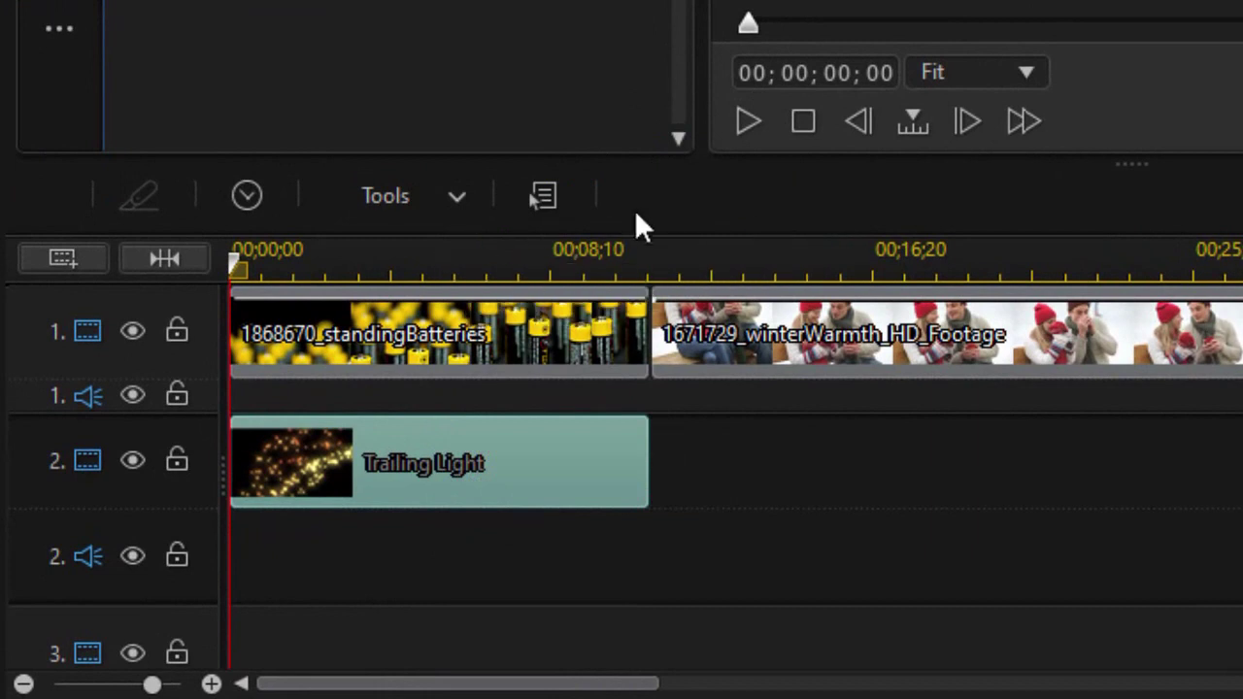
click(386, 260)
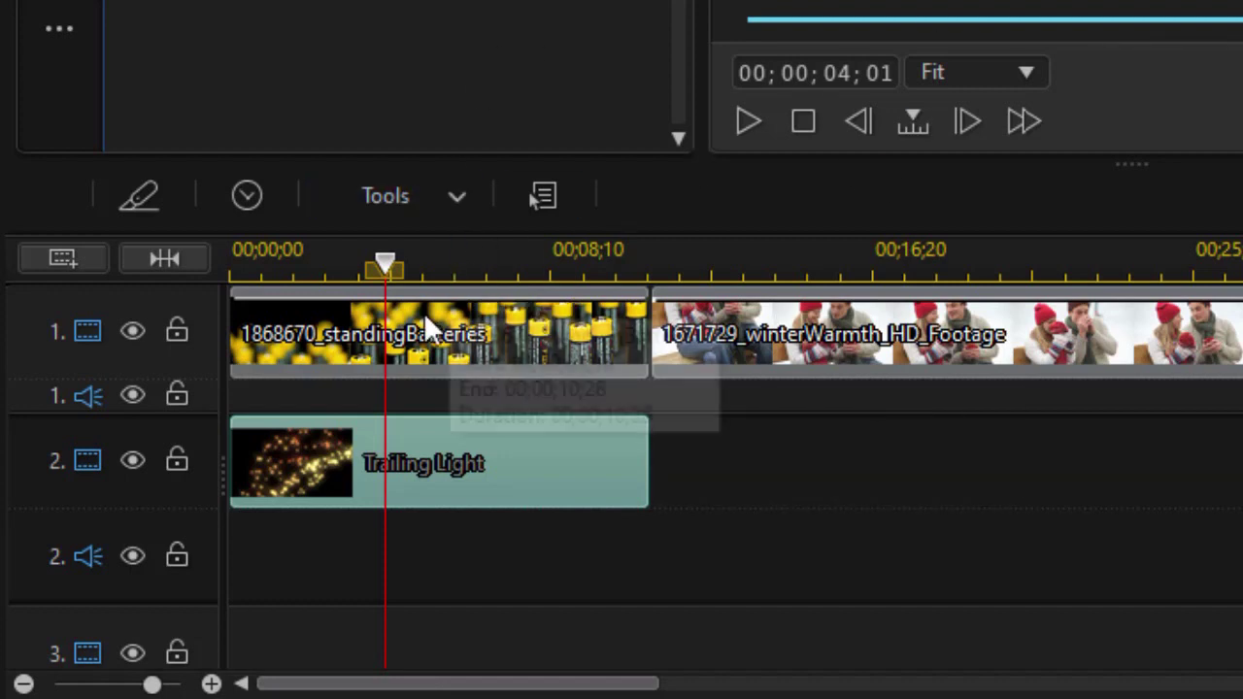
click(401, 199)
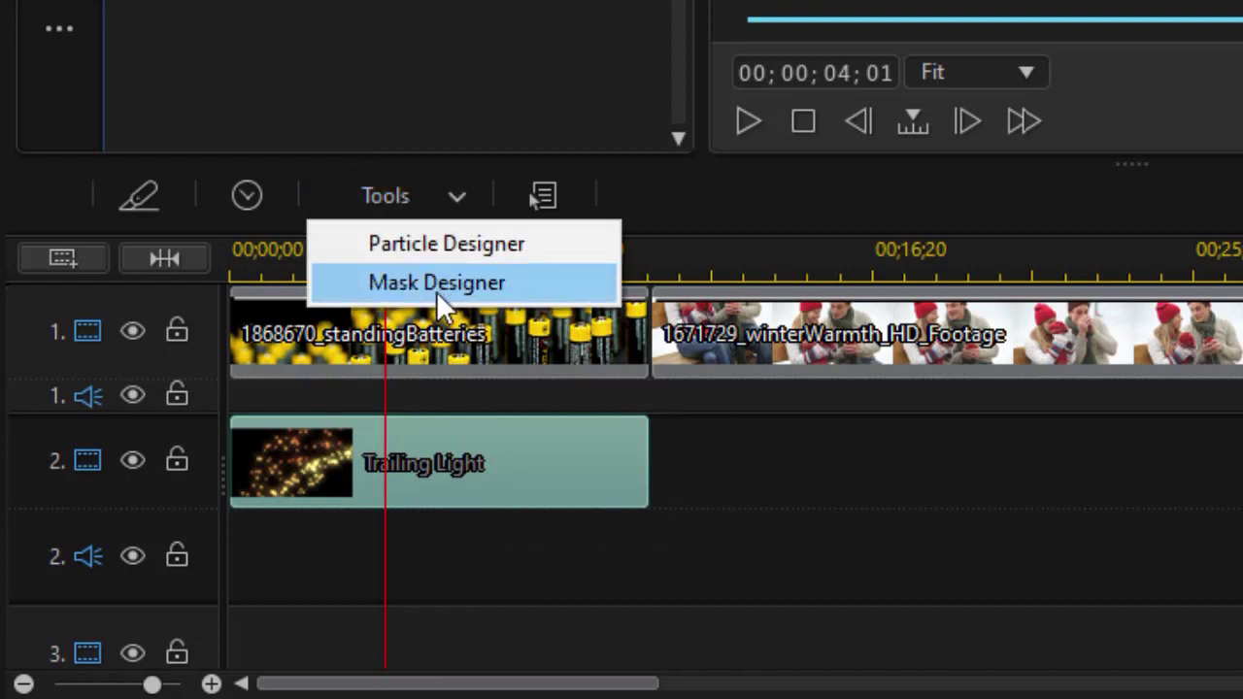
Give Trailing Light a diagonal band mask, rotated horizontal, widened and moved lower
click(436, 283)
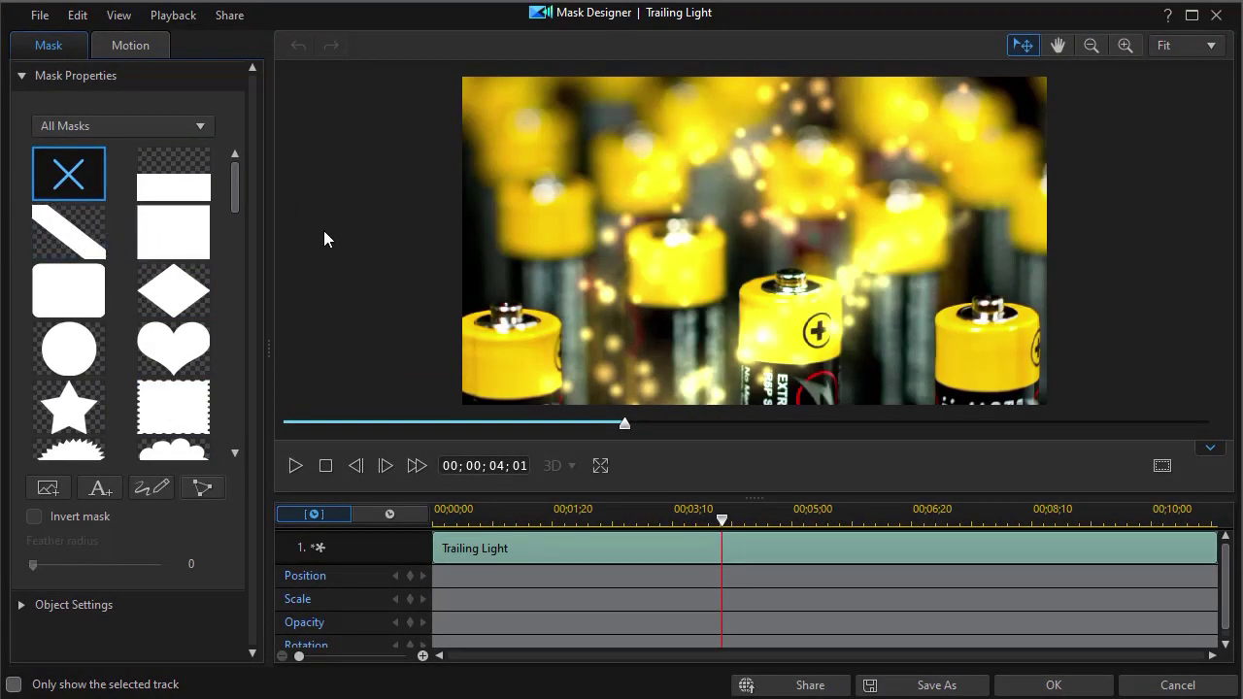
click(67, 235)
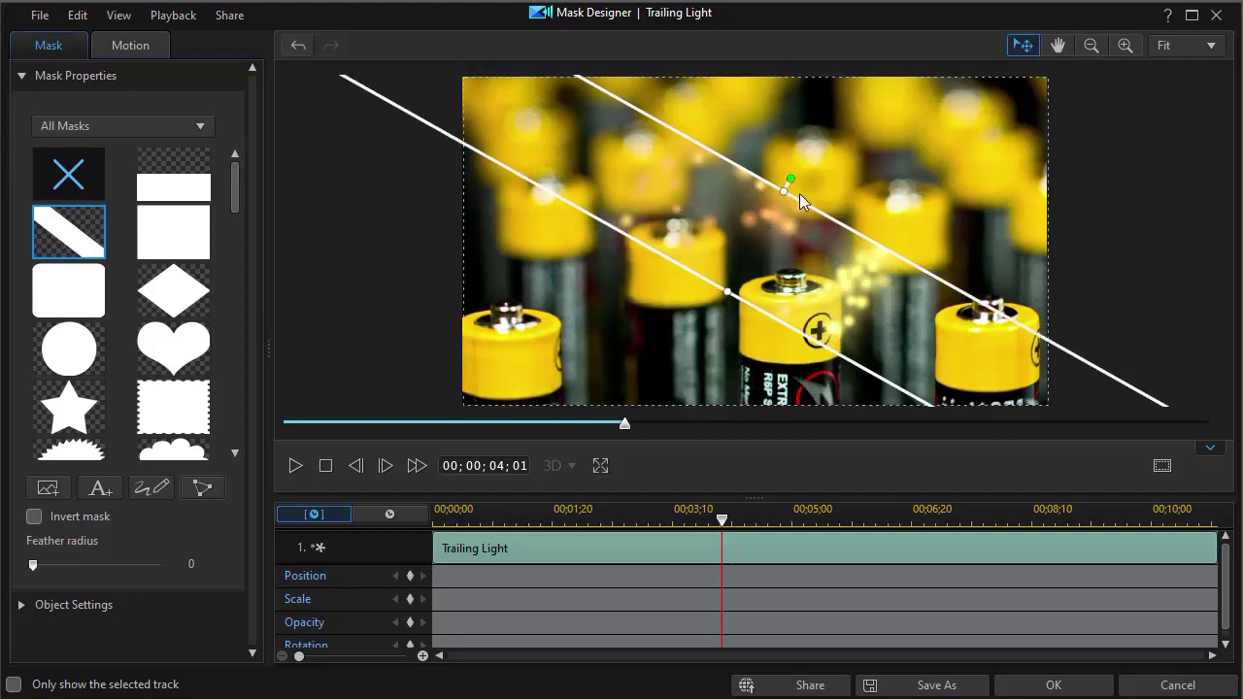
drag(794, 179, 755, 155)
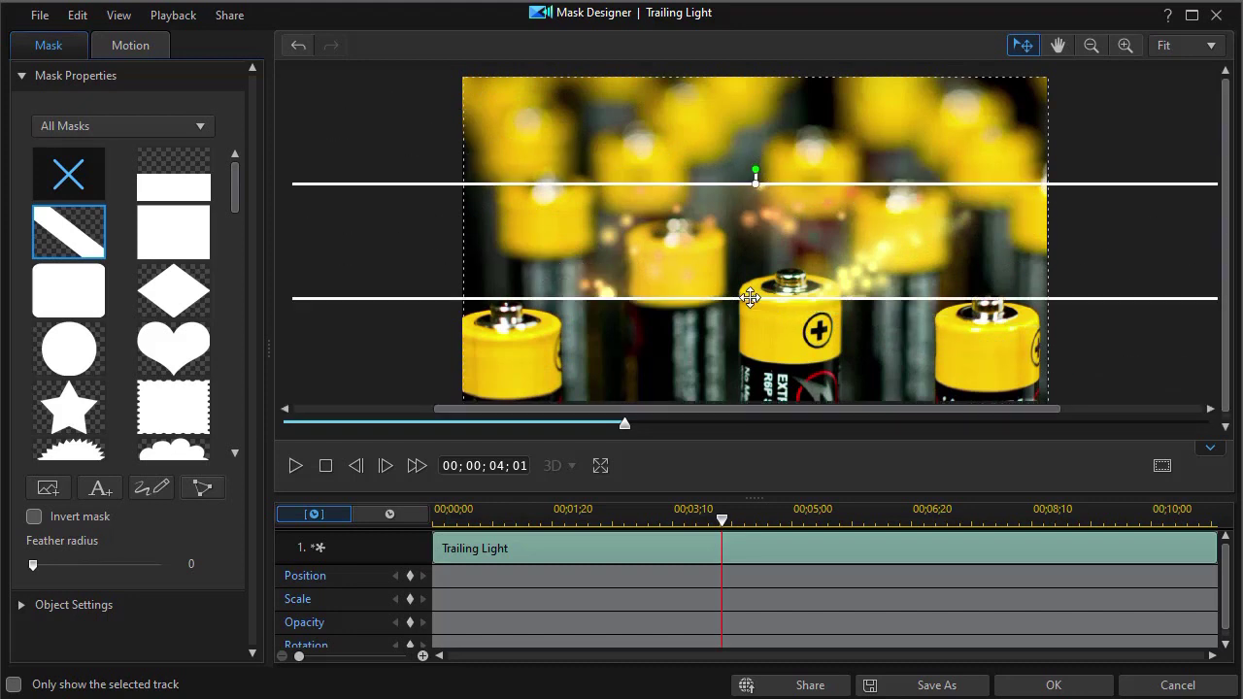
drag(752, 299, 738, 353)
drag(716, 241, 718, 312)
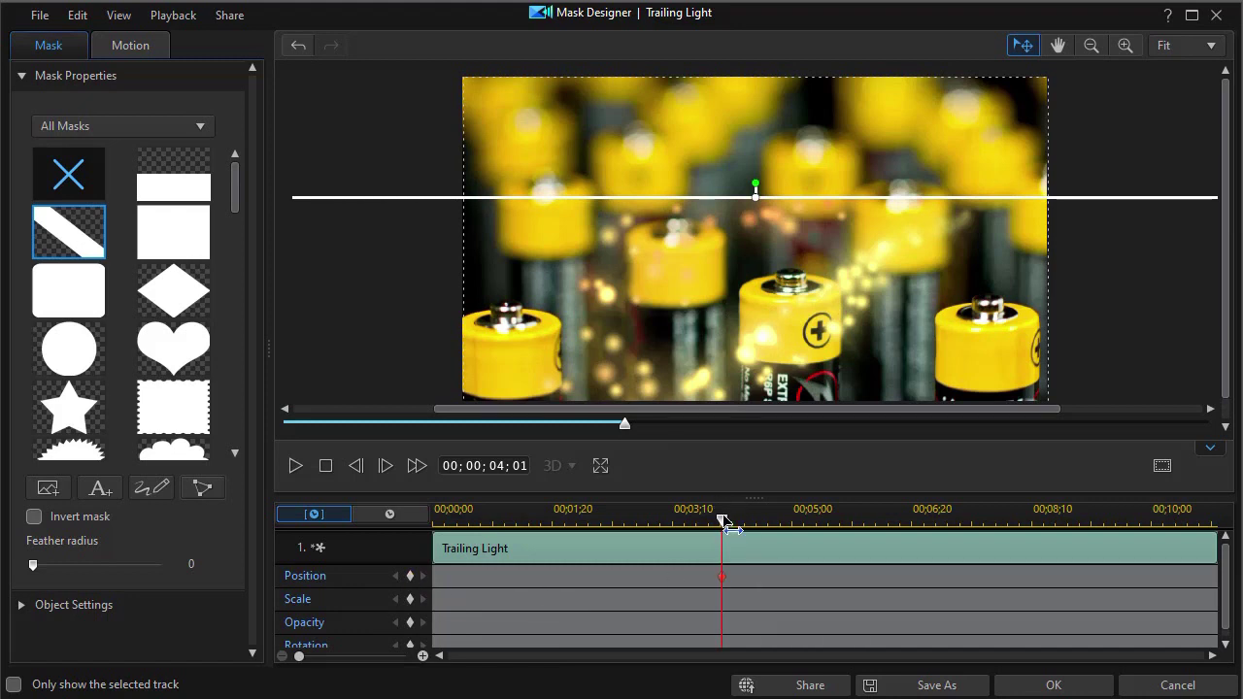
At about 8;20, reshape the thin mask line into a tall band for a second keyframe
drag(722, 518, 814, 529)
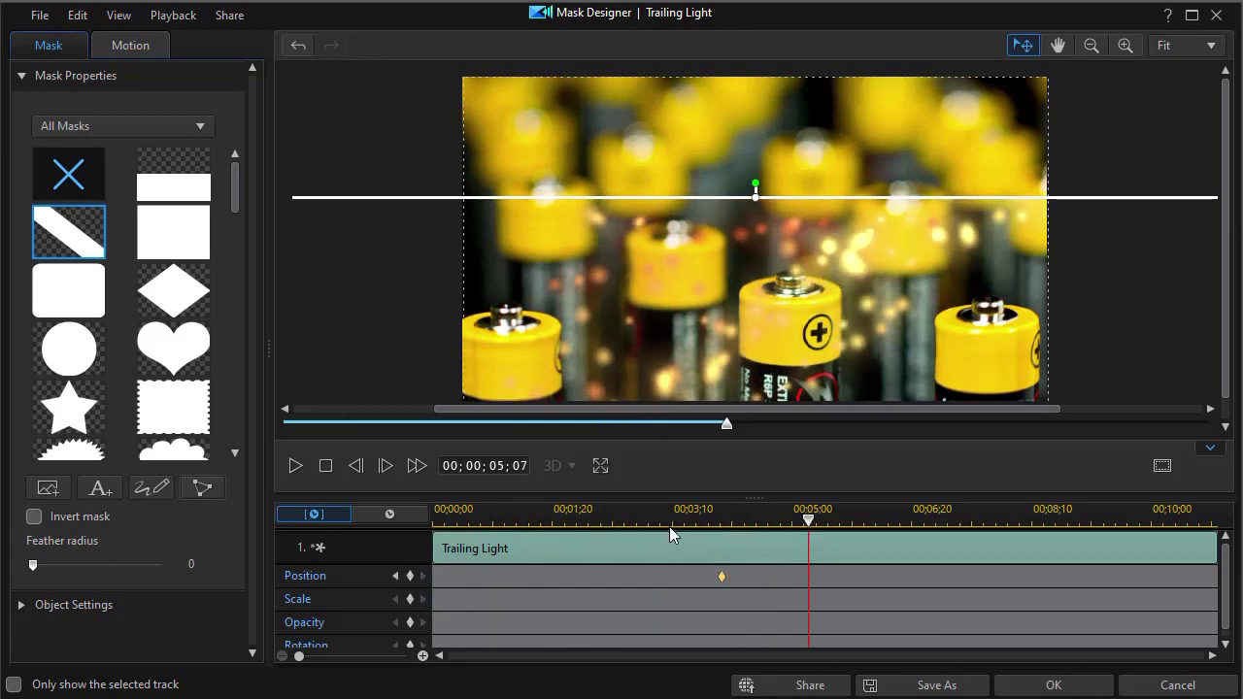
drag(814, 529, 1055, 564)
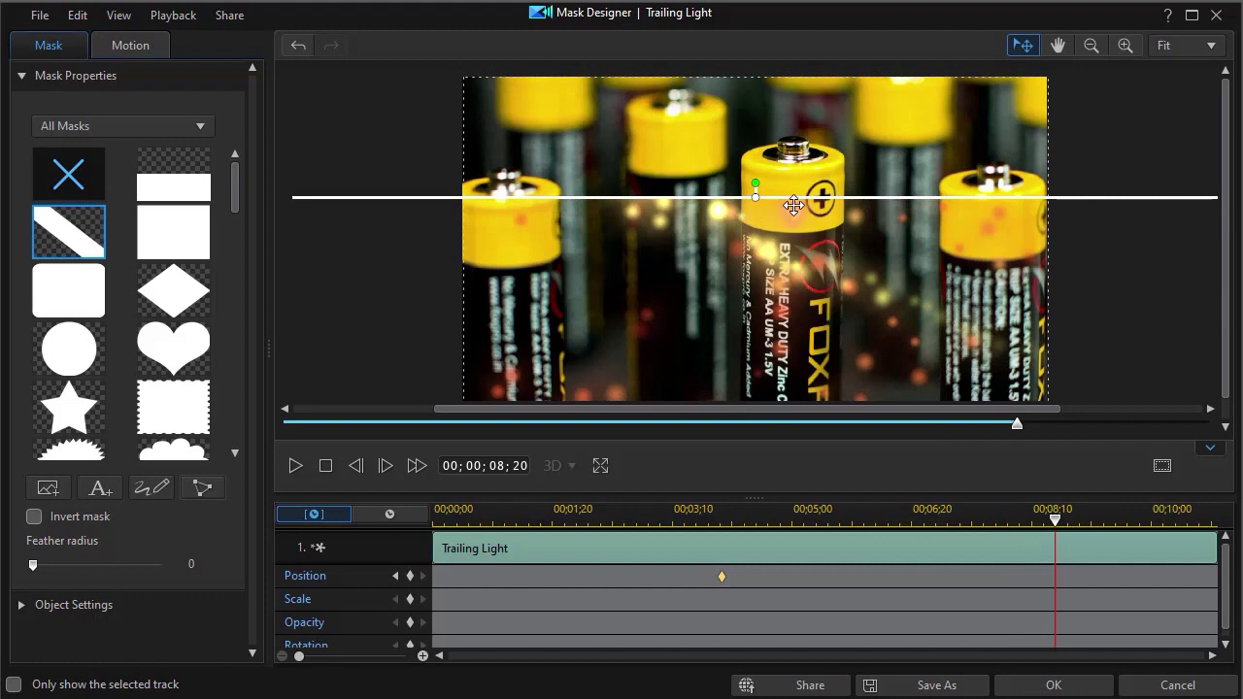
drag(793, 205, 805, 122)
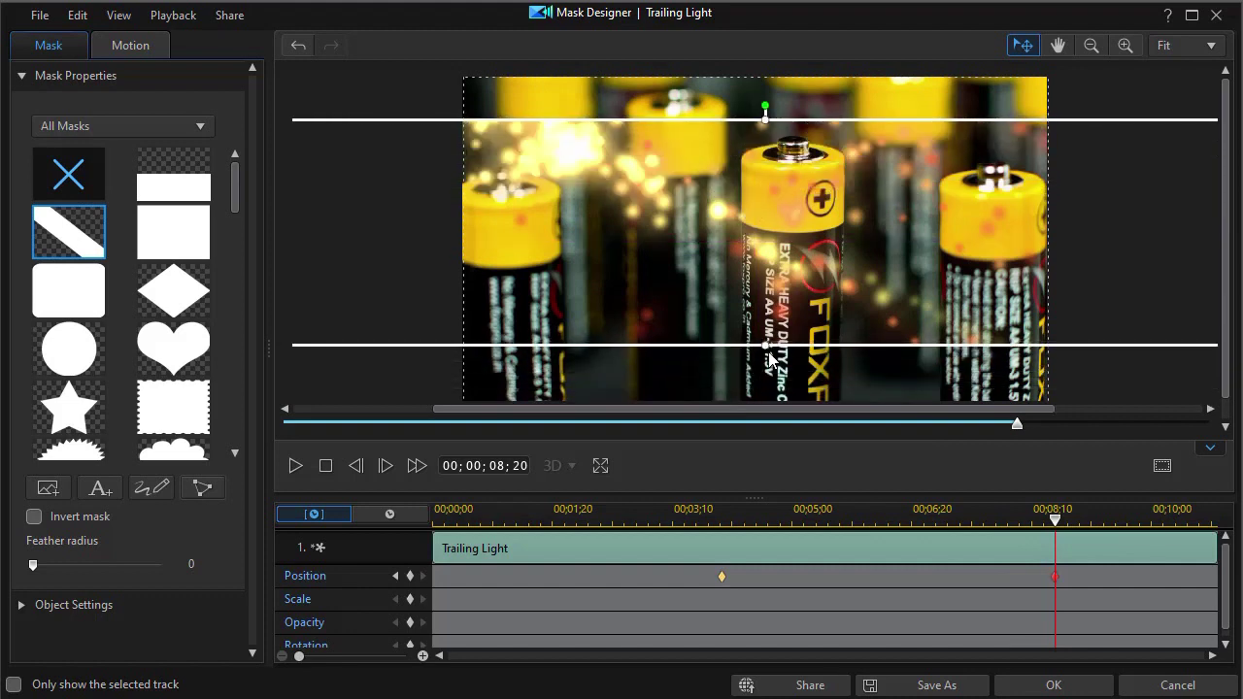
drag(767, 347, 765, 355)
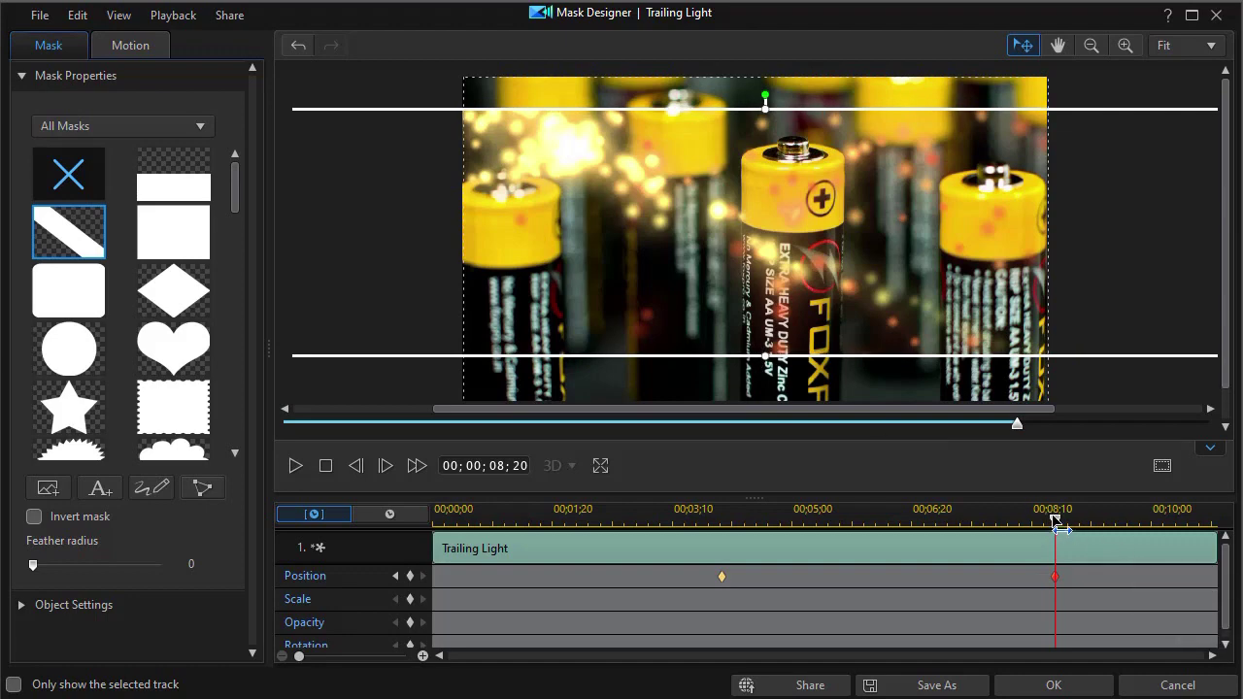
drag(1054, 522, 1231, 547)
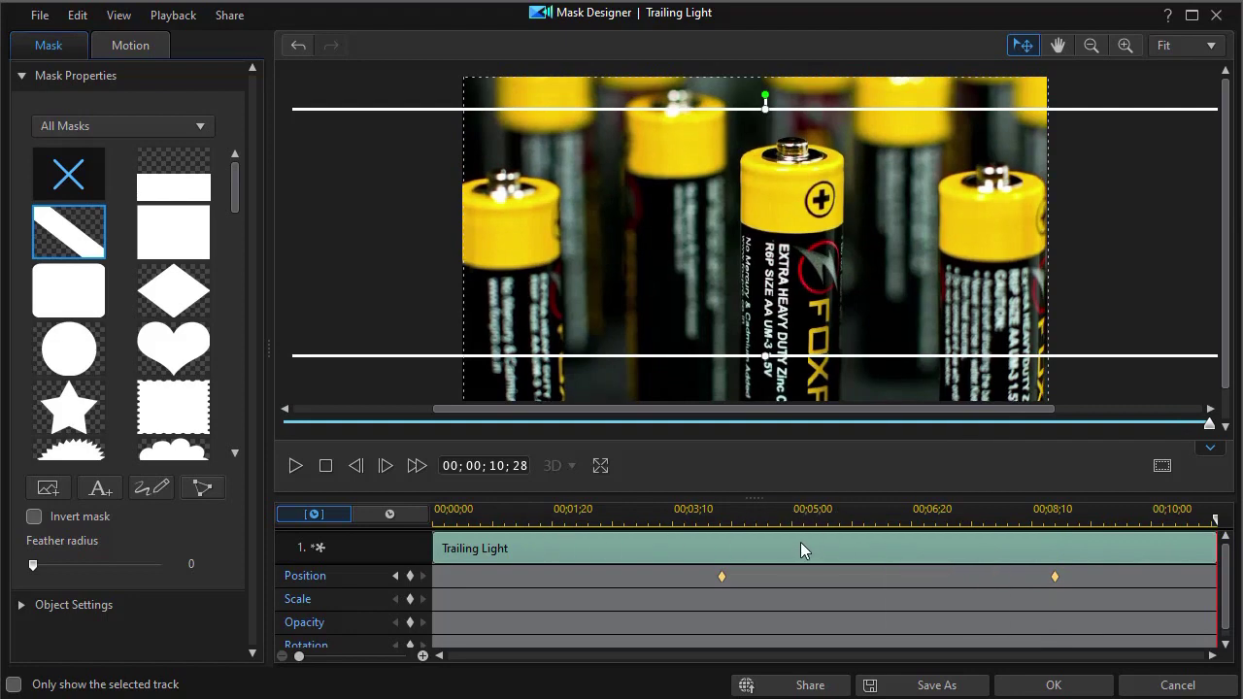
Feather the Trailing Light band mask's edges to a radius of 4
click(707, 509)
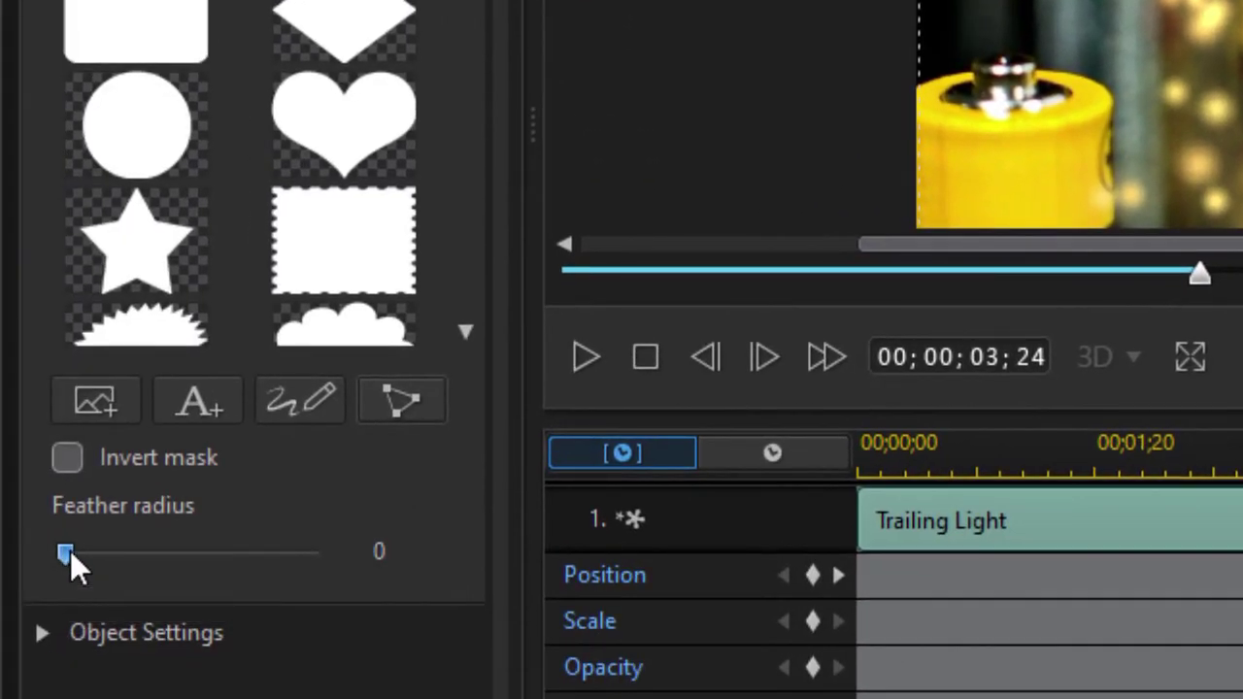
drag(70, 551, 142, 568)
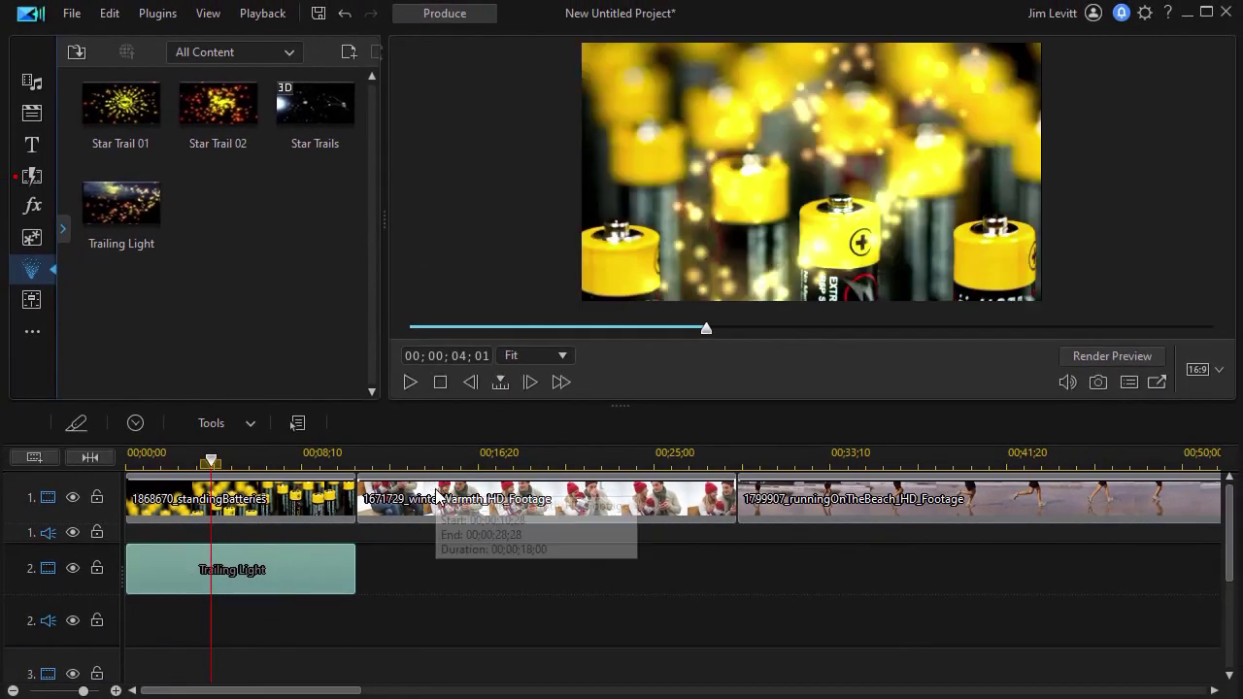
Widen the library panel and search the particle effects for 'conf'
click(436, 498)
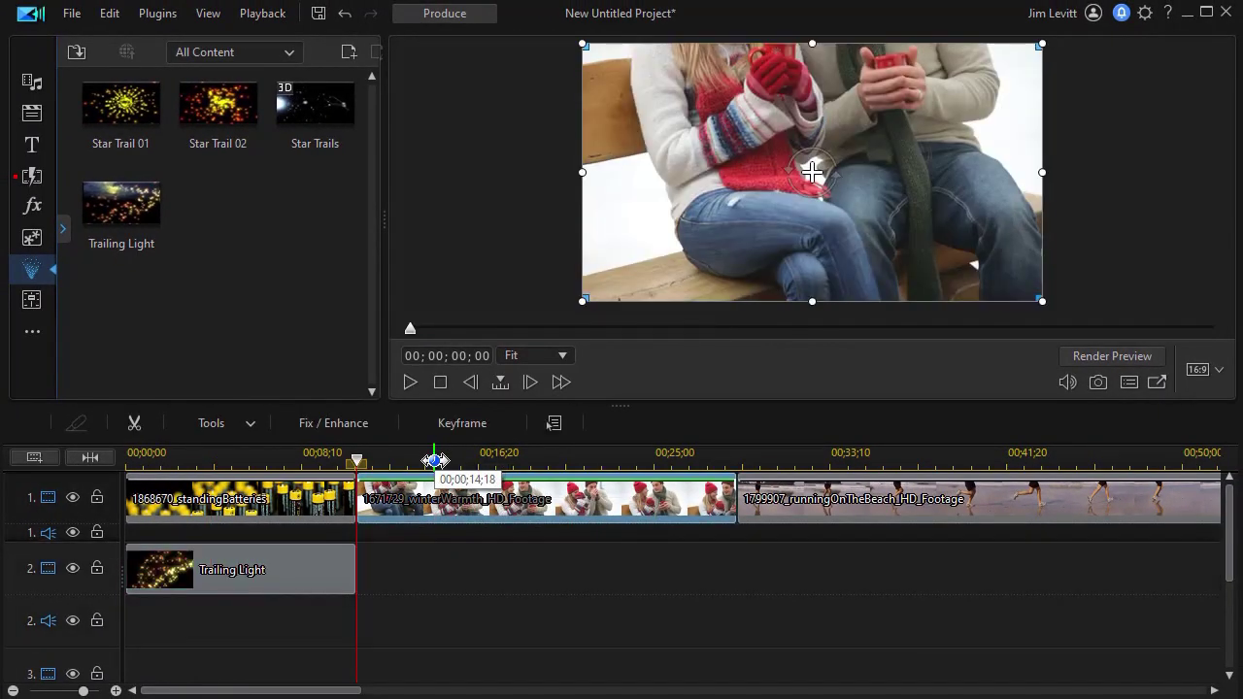
click(442, 454)
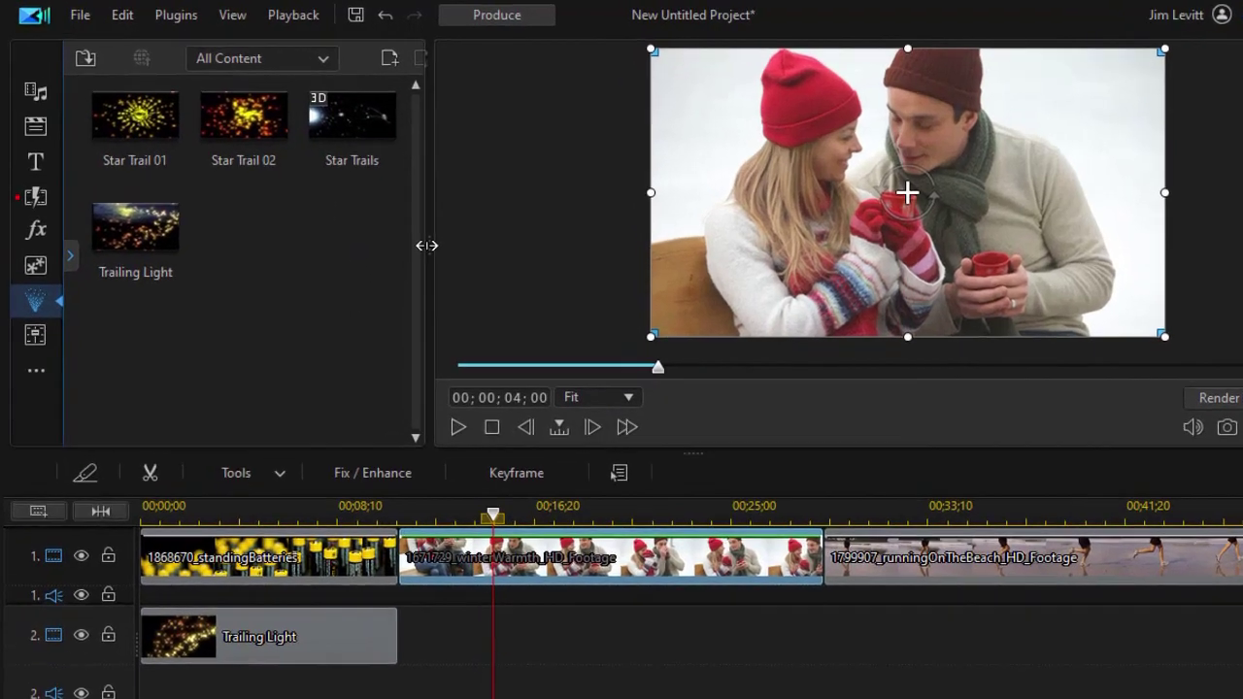
drag(427, 246, 459, 67)
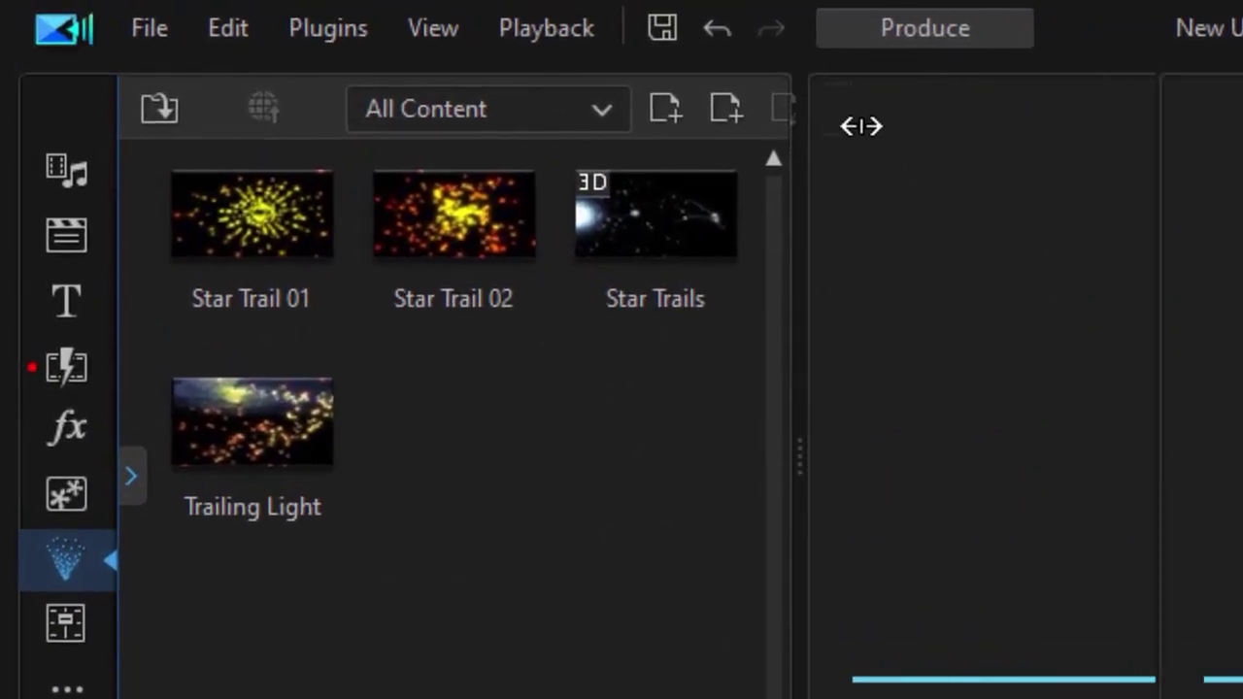
drag(862, 126, 851, 125)
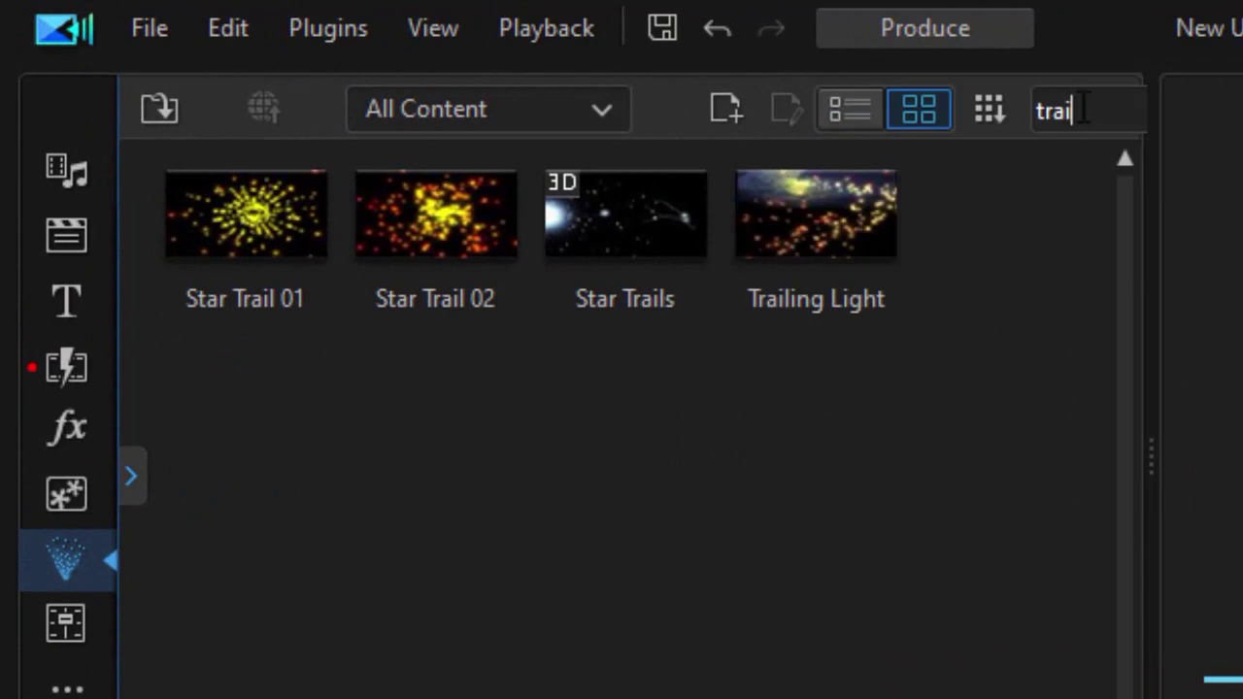
drag(1083, 109, 1030, 121)
text(conf)
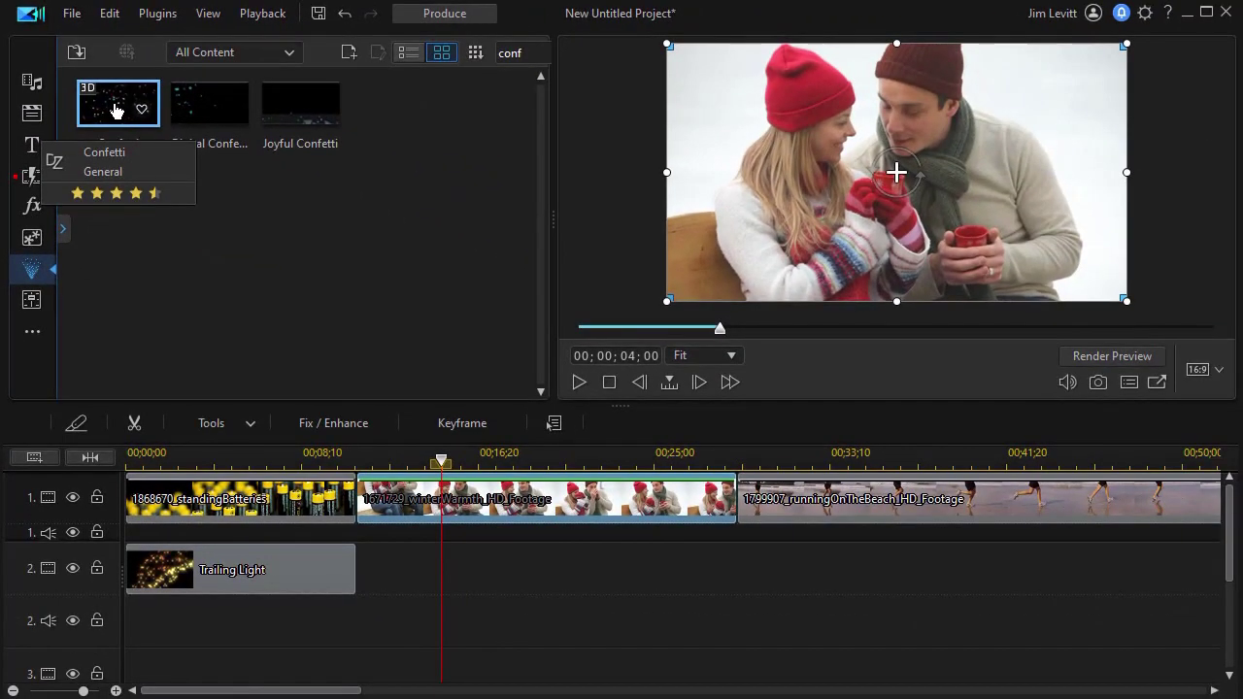
Place Confetti on track 2 after Trailing Light, extend it to the winter footage's end, and preview
drag(134, 129, 412, 683)
drag(356, 594, 359, 590)
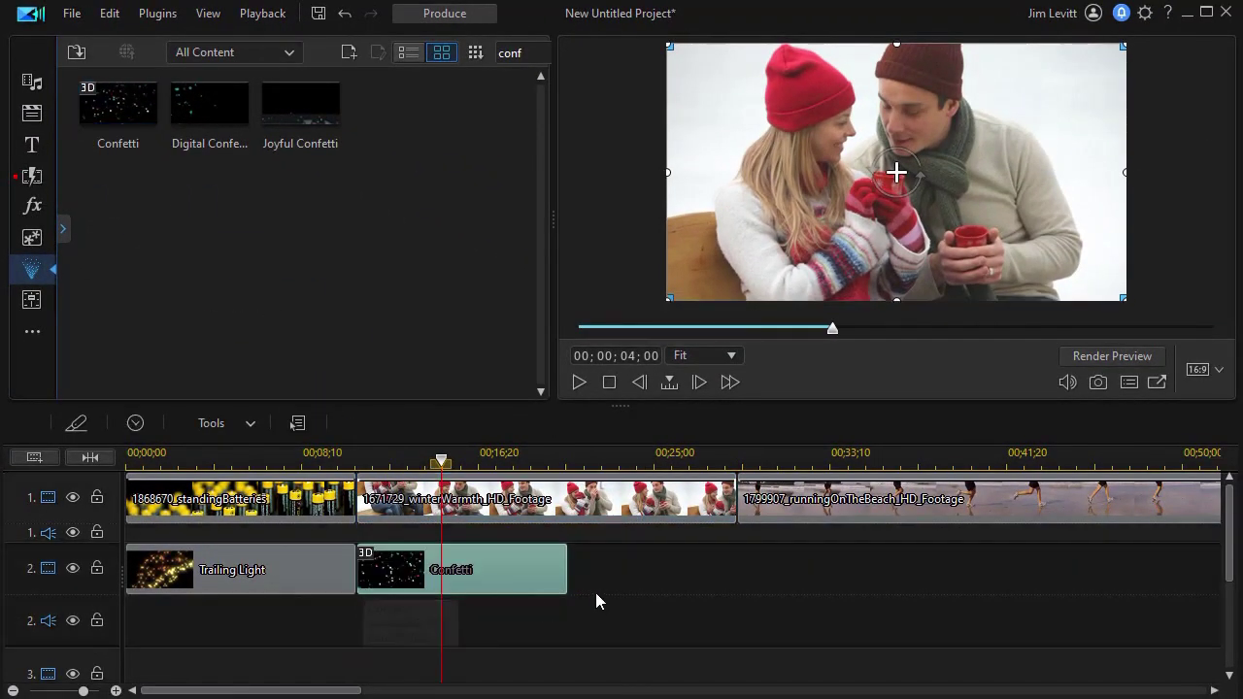
drag(567, 580, 676, 573)
click(444, 457)
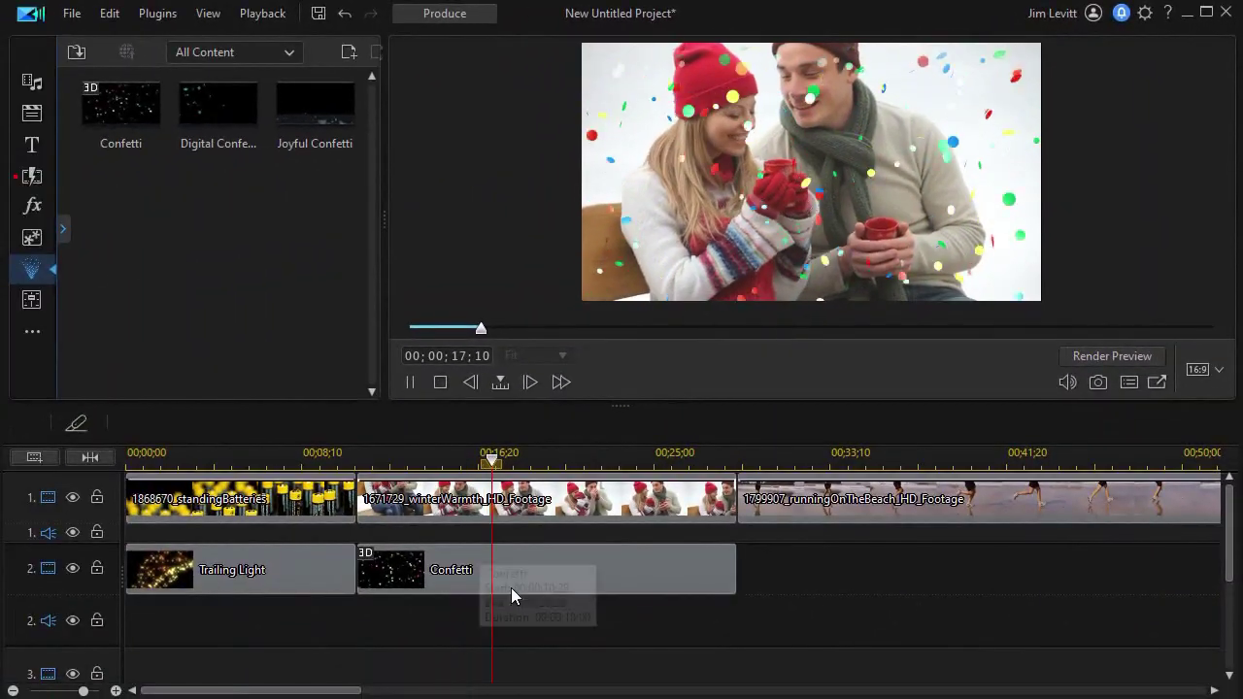
click(513, 595)
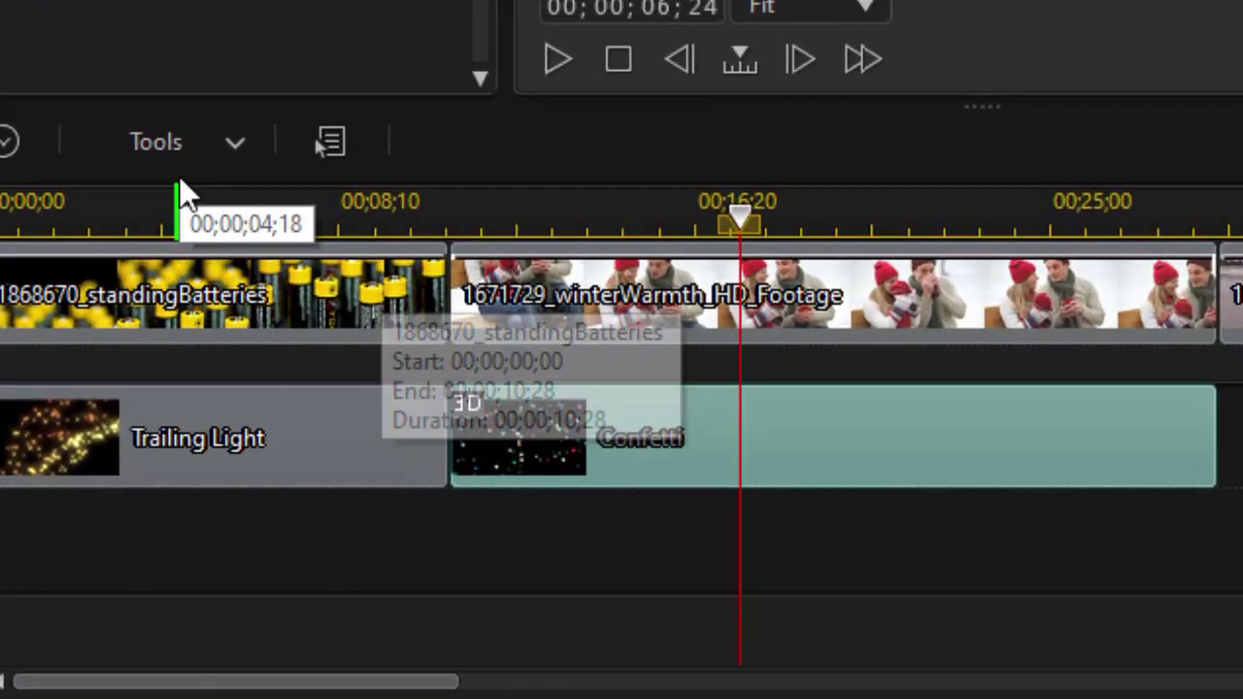
Give Confetti a diagonal band mask, rotated vertical, widened and positioned over the couple
click(162, 143)
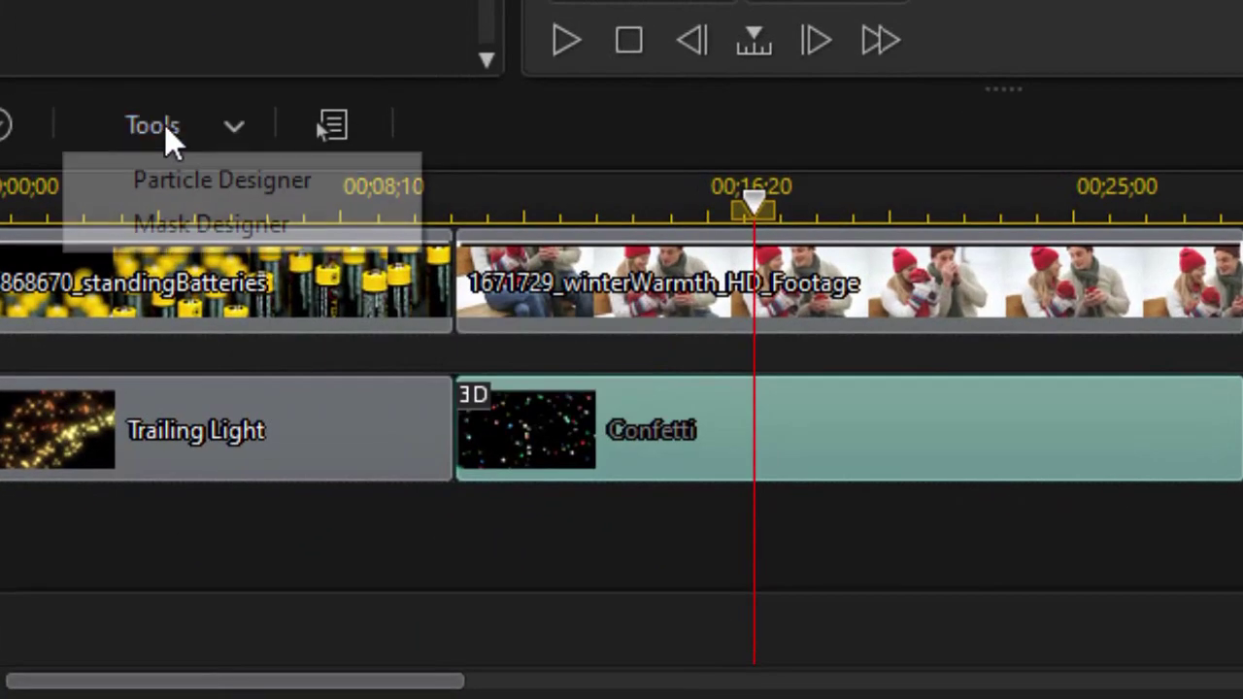
click(183, 220)
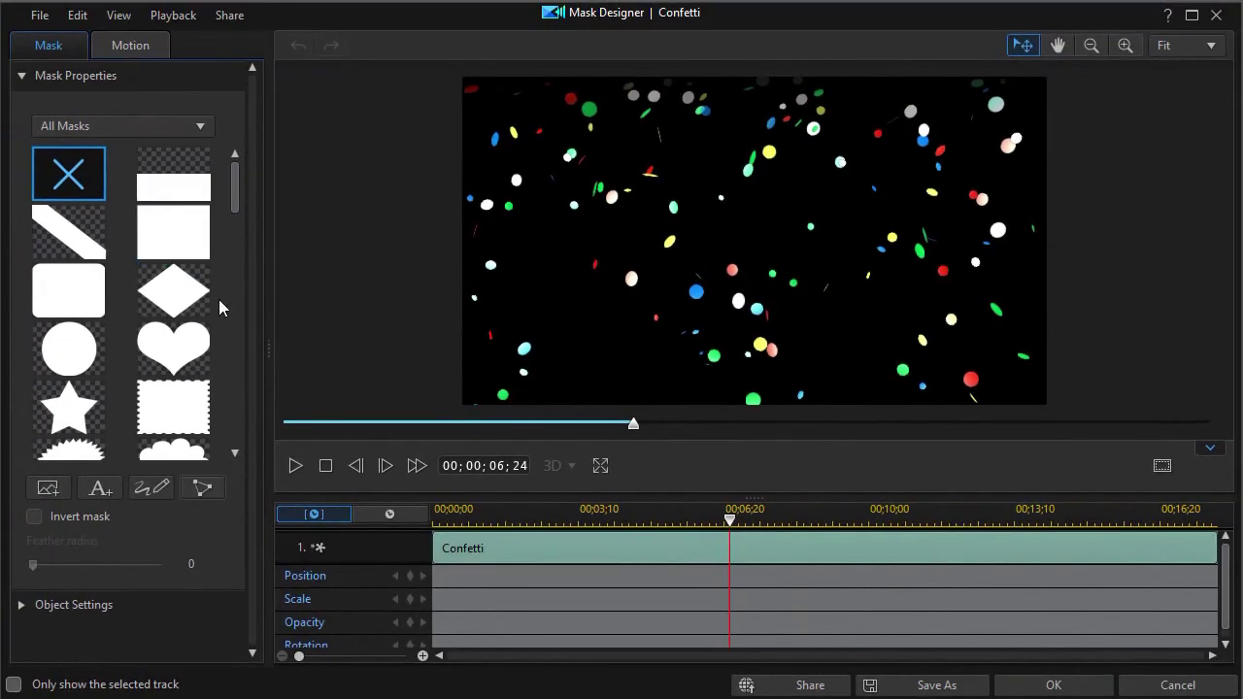
click(66, 233)
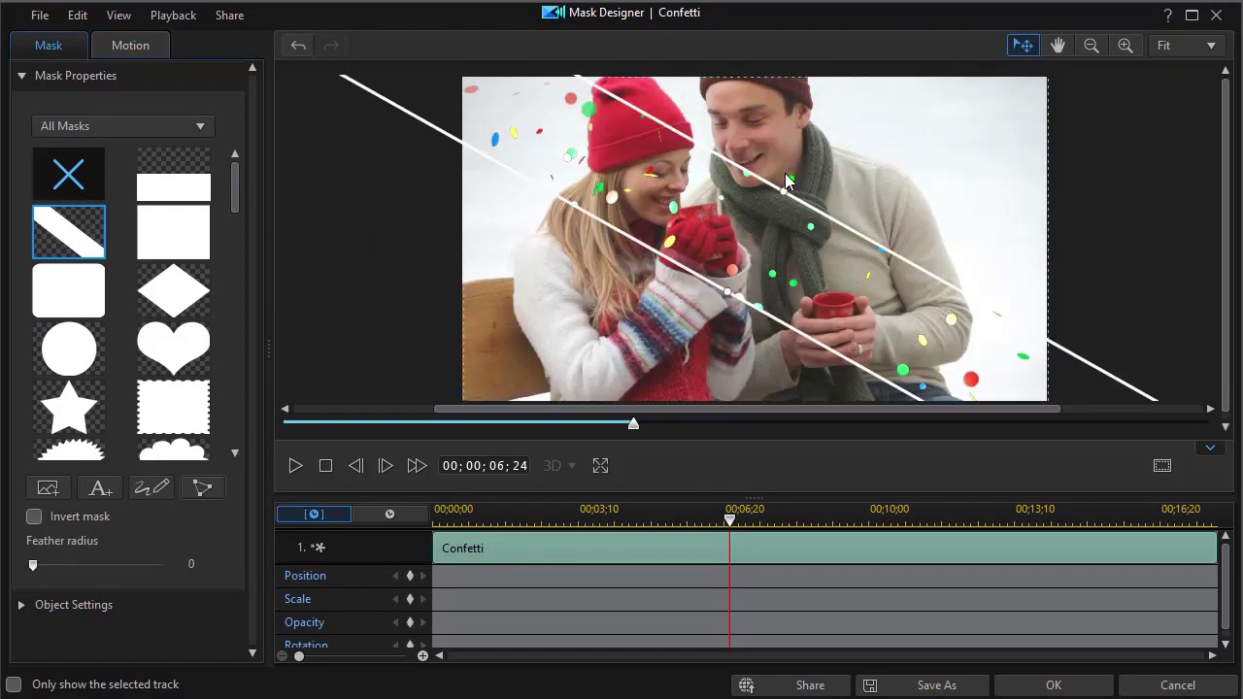
drag(790, 180, 900, 236)
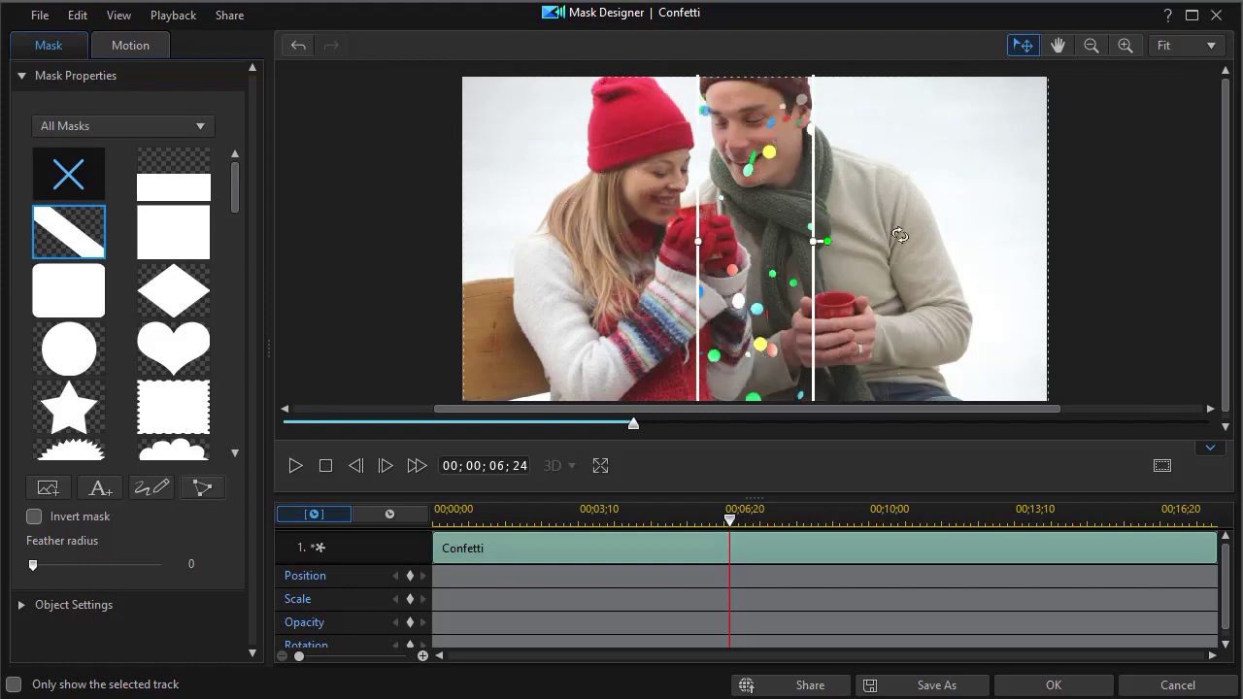
drag(813, 241, 893, 242)
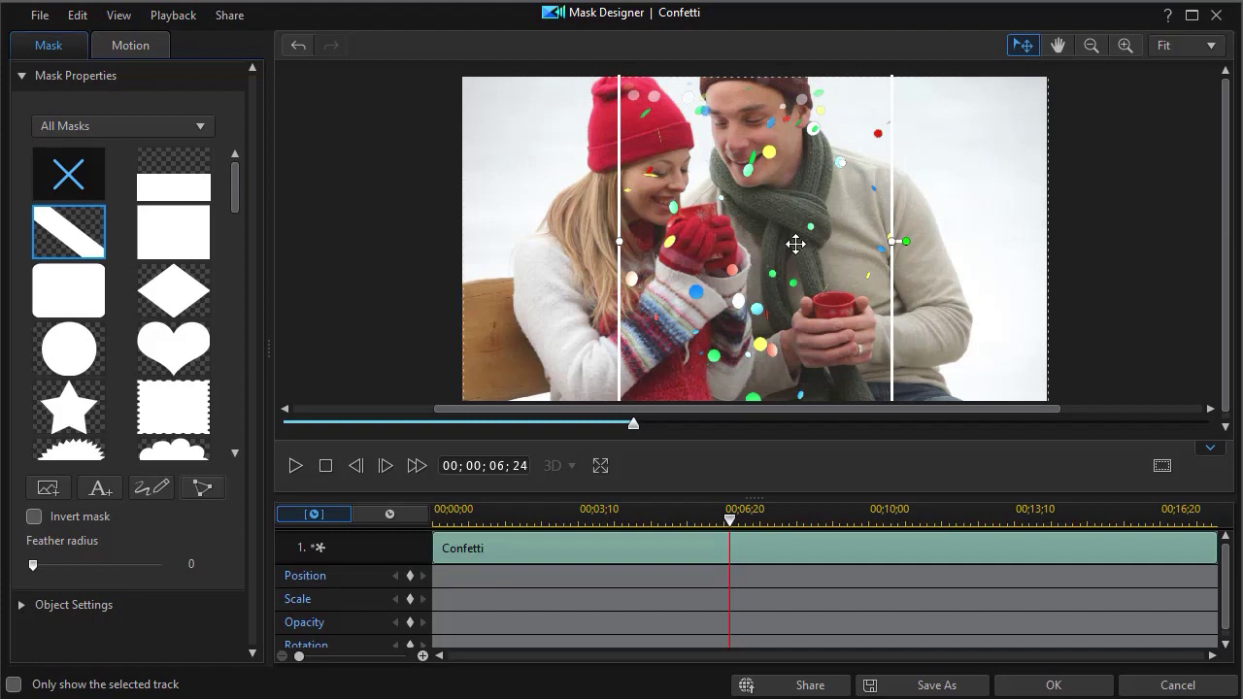
drag(796, 244, 731, 247)
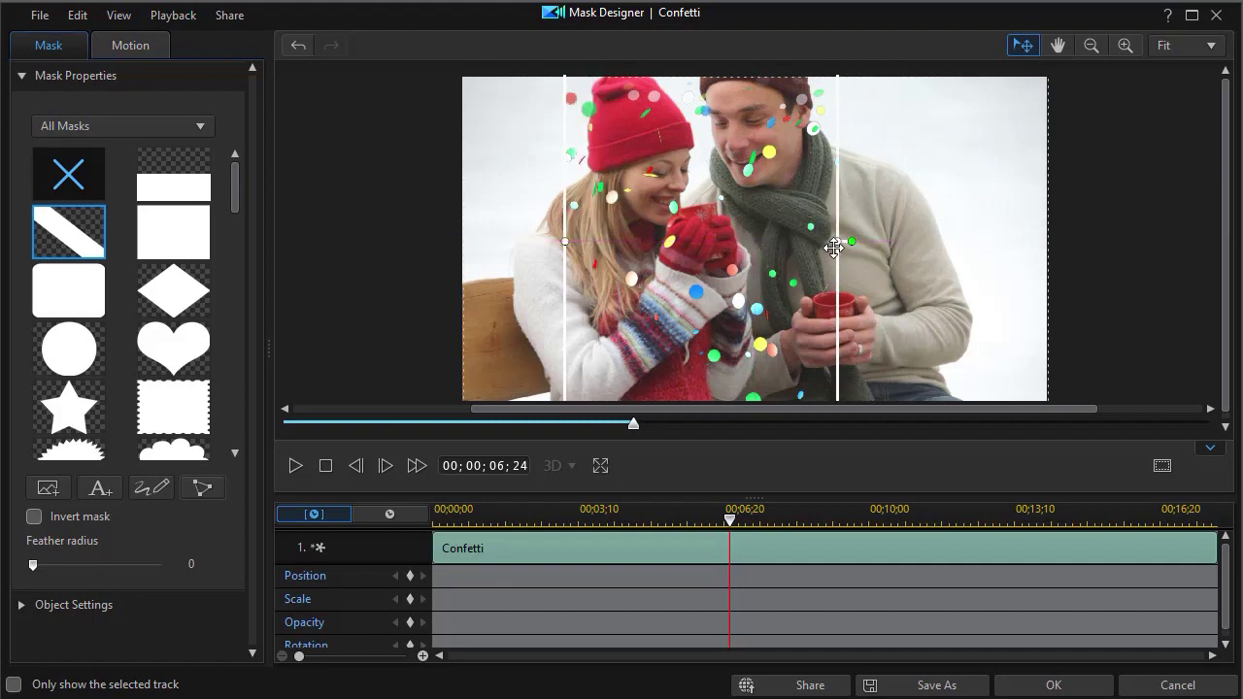
drag(834, 240, 882, 241)
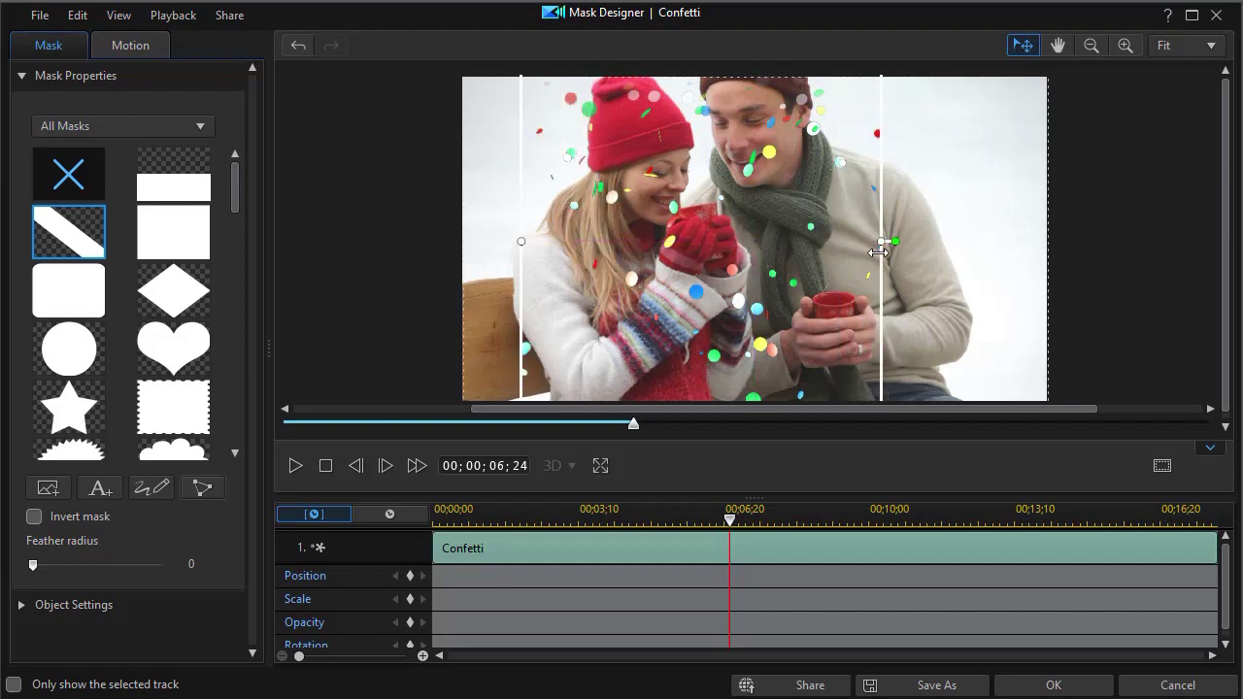
drag(694, 243, 732, 243)
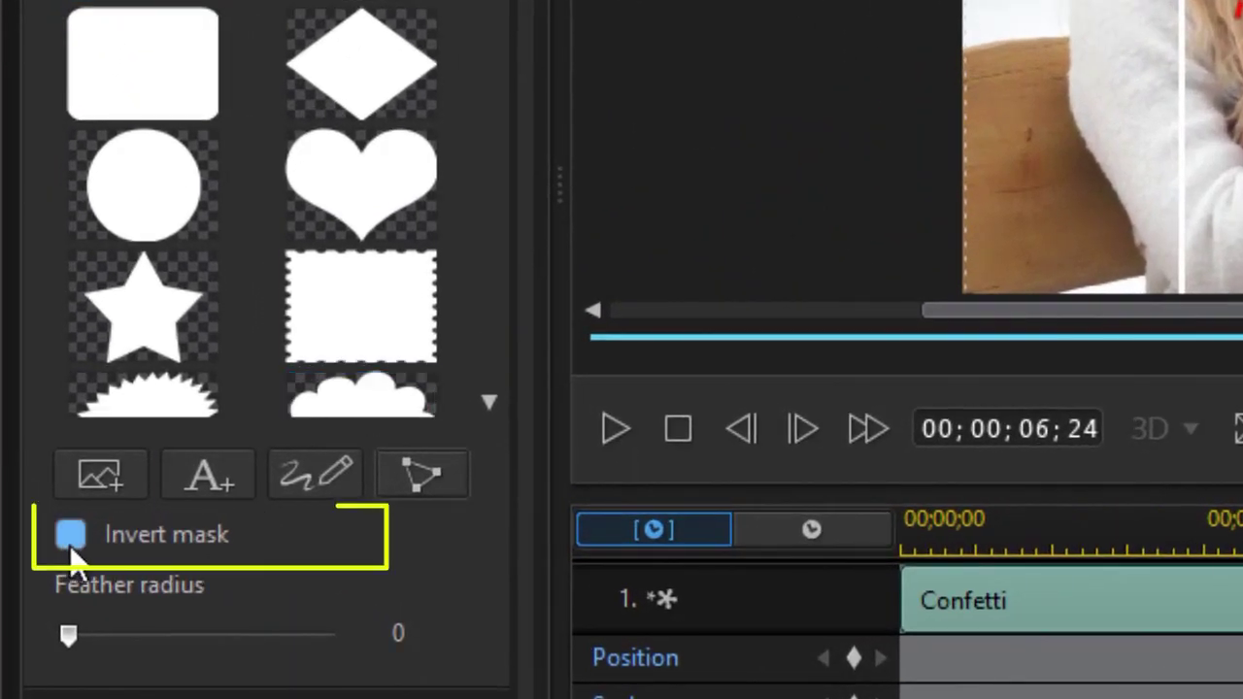
Invert the Confetti mask, feather it to 11, nudge it left, and play it back
click(72, 543)
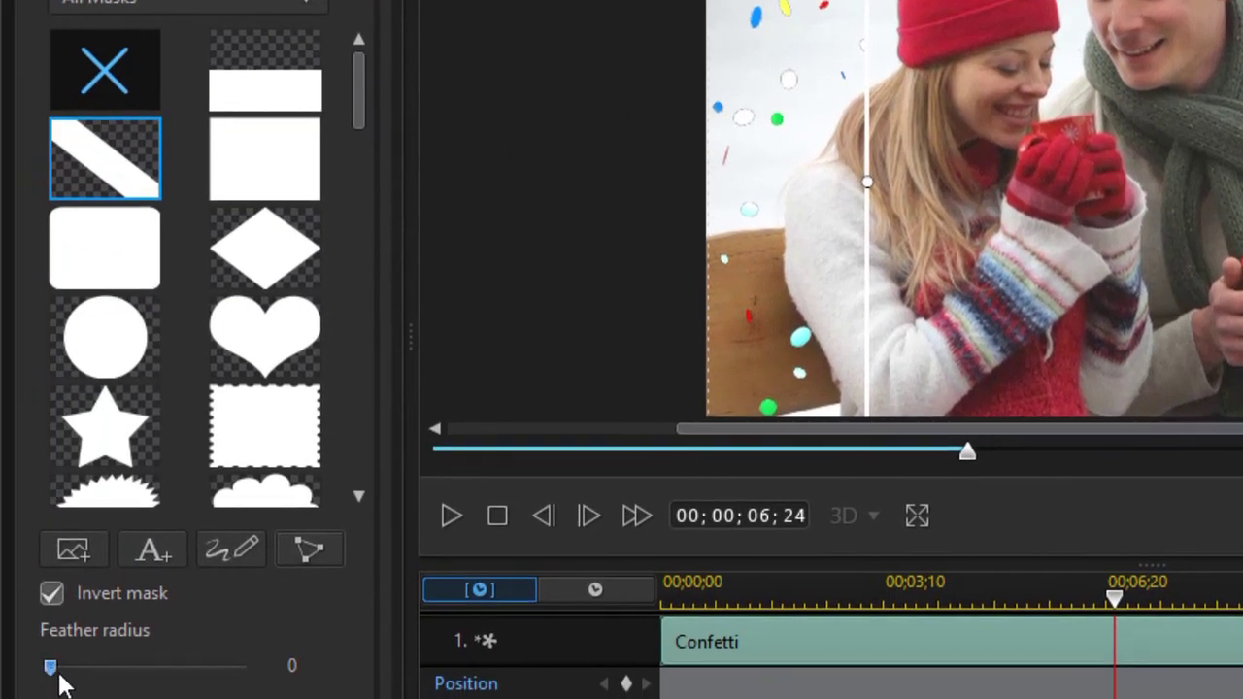
drag(51, 667, 71, 667)
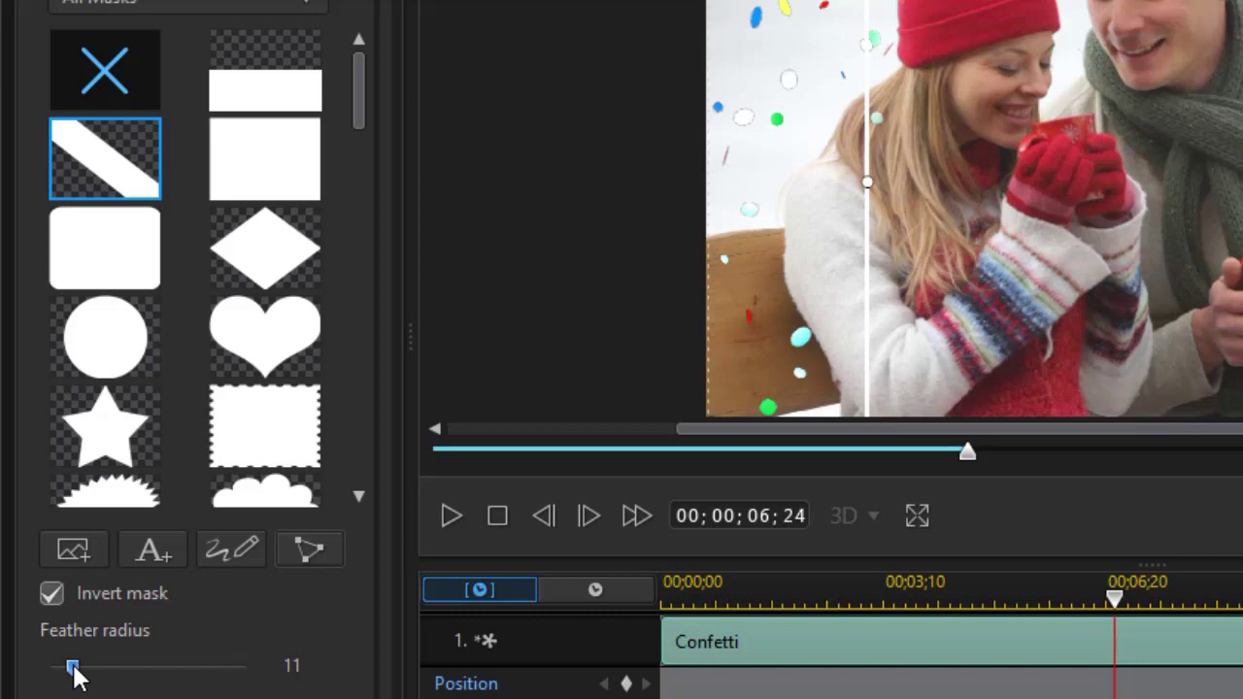
drag(1239, 170, 1226, 172)
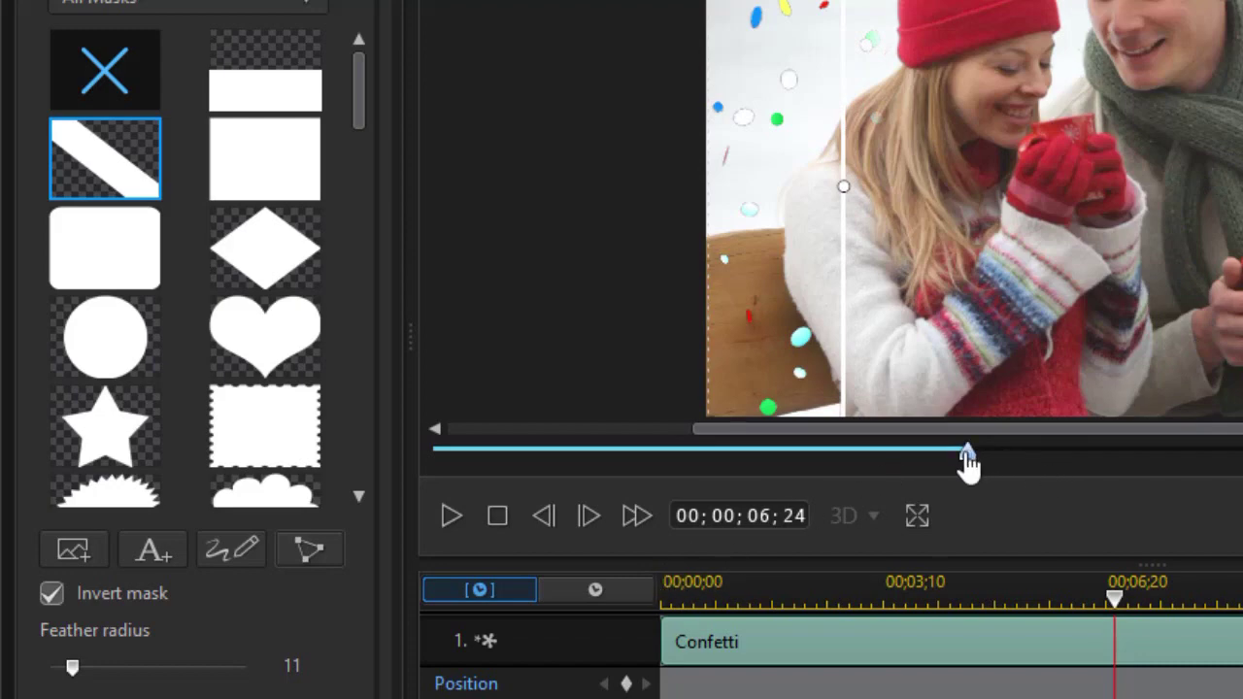
drag(968, 466, 411, 494)
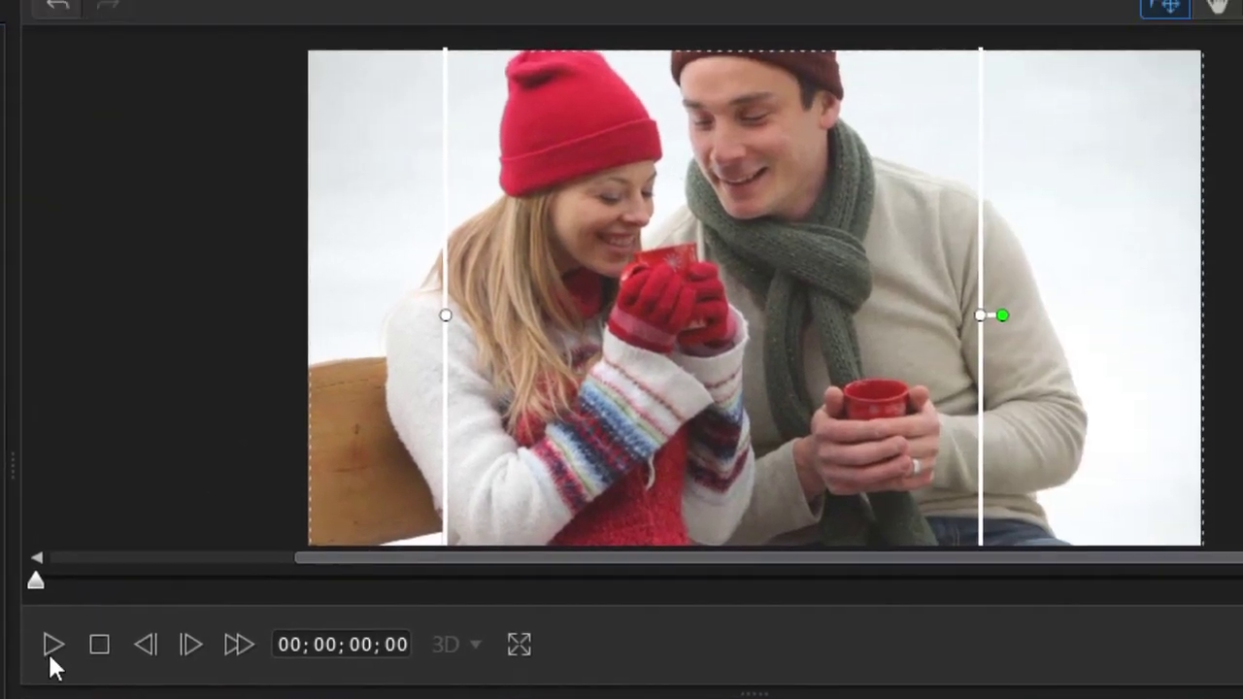
click(51, 655)
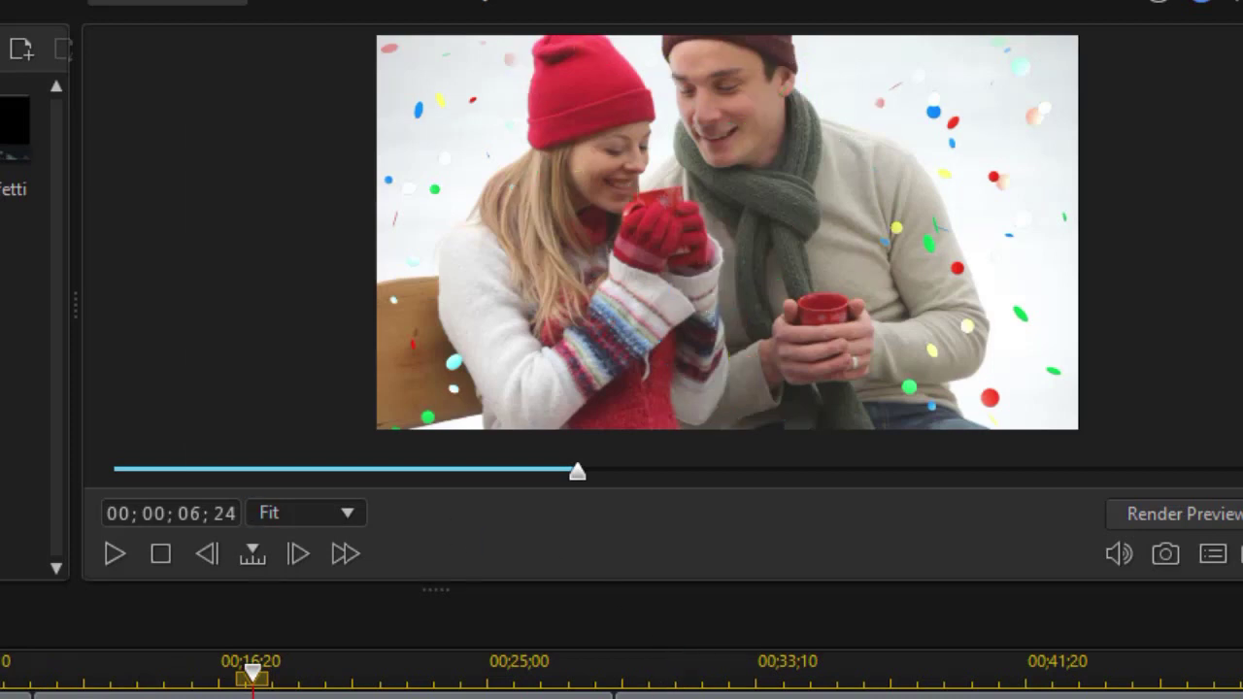
Search 'swirling' and place Swirling Snow on track 2 after Confetti, at 00;00;28;28
click(756, 671)
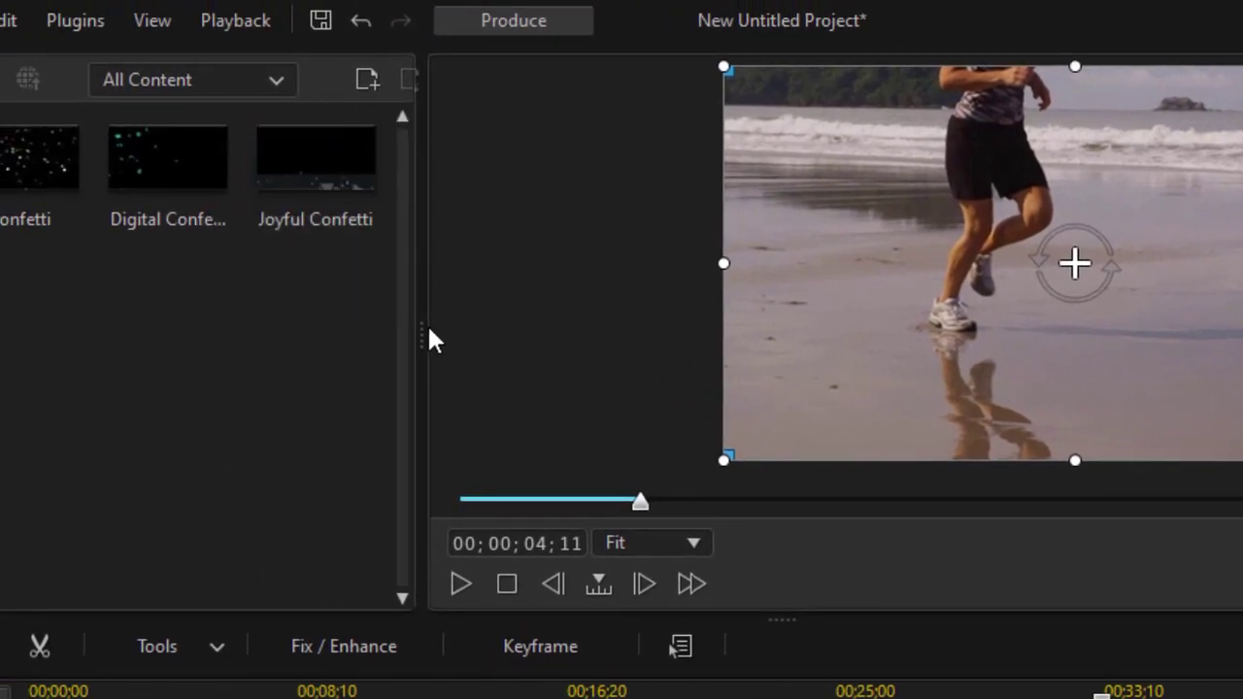
drag(422, 328, 843, 341)
key(Return)
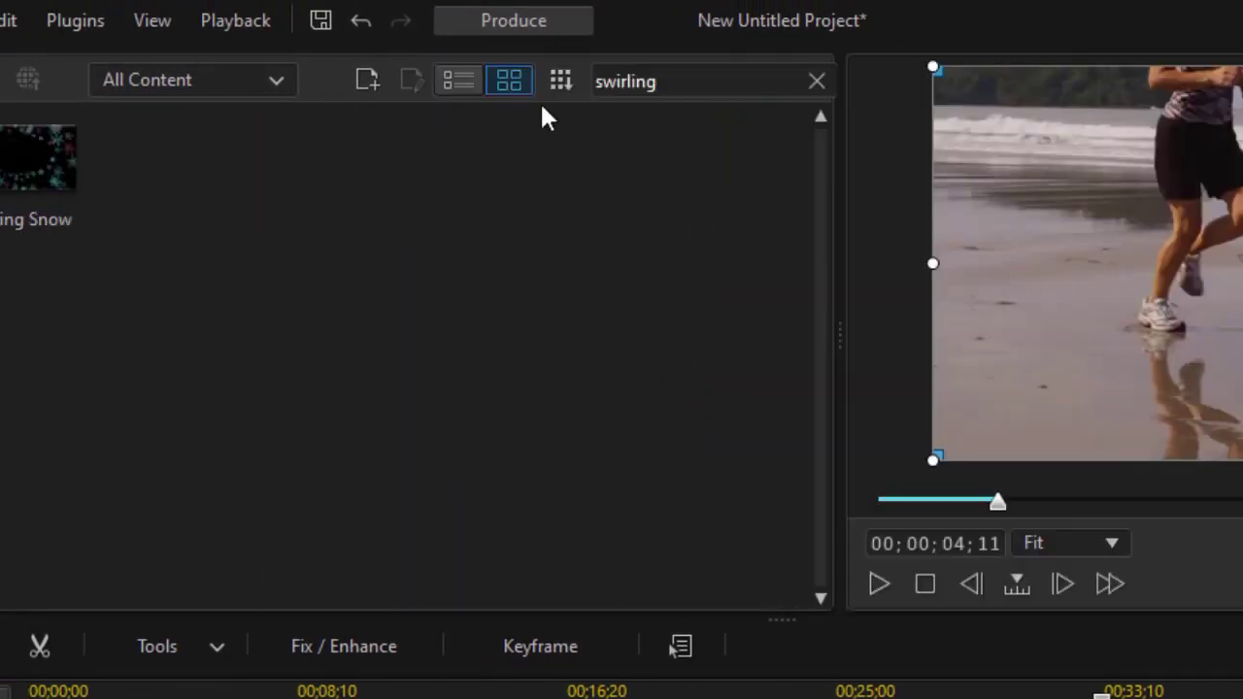
drag(44, 173, 971, 698)
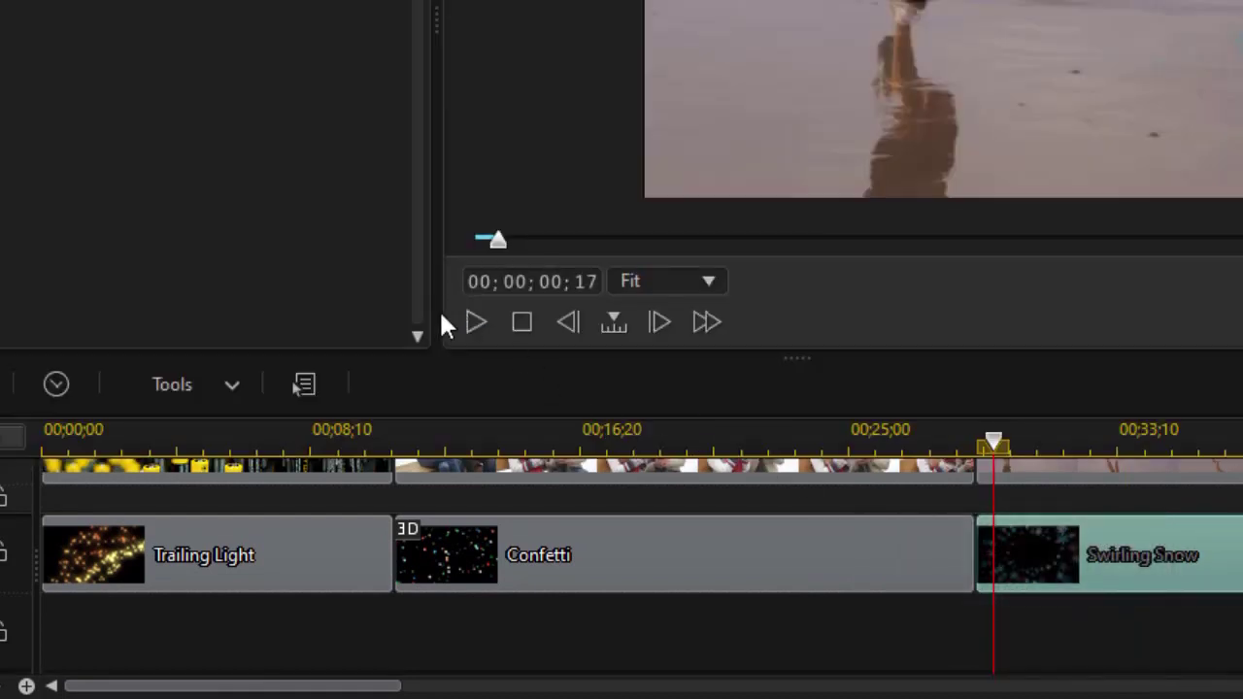
click(160, 388)
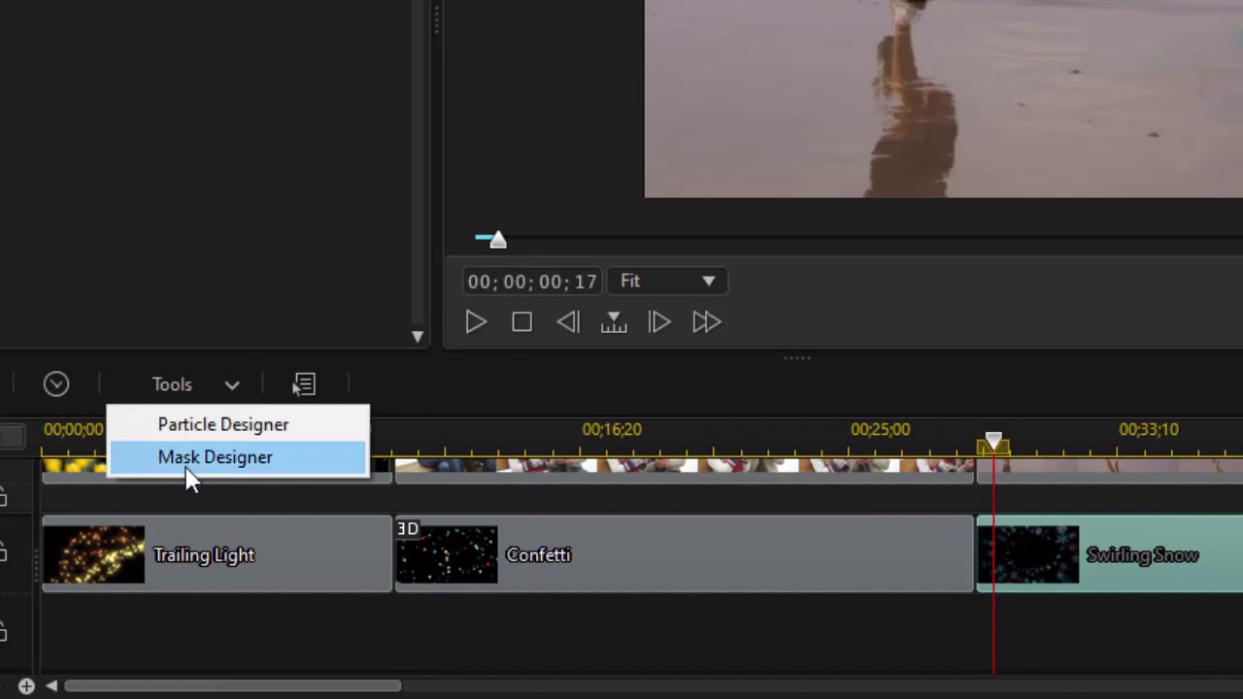
In Swirling Snow's Mask Designer, untick Maintain mask aspect ratio under Mask Scale
click(191, 460)
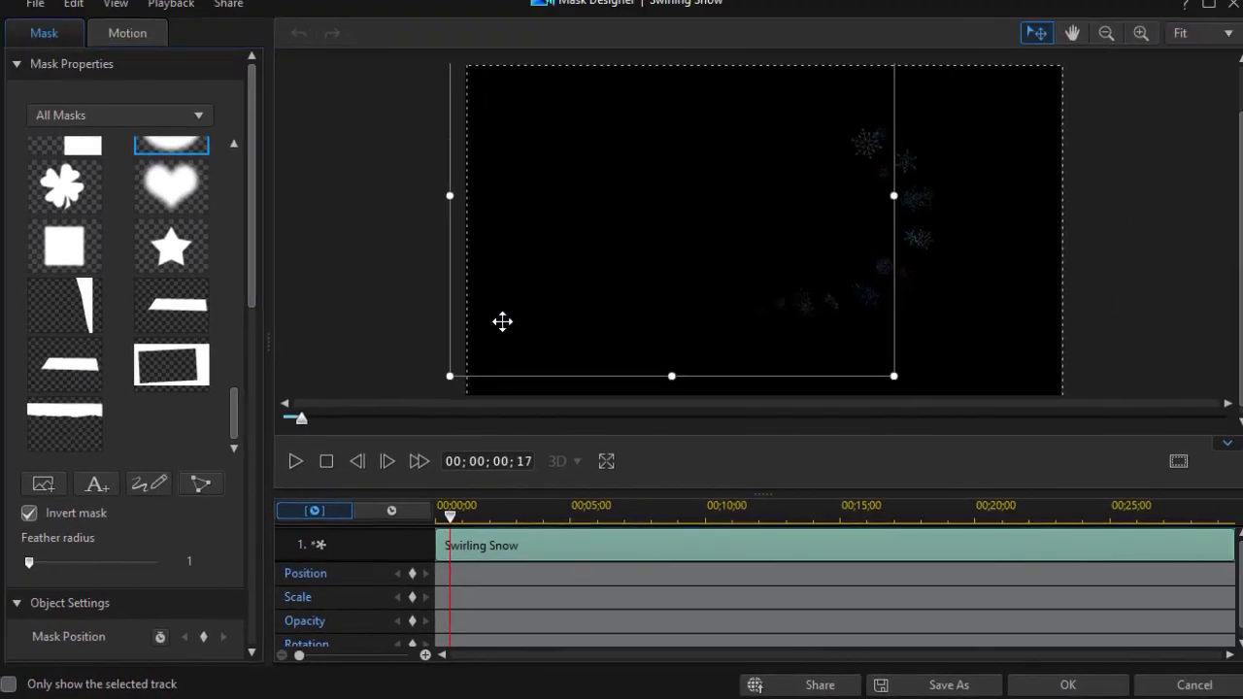
drag(234, 423, 236, 389)
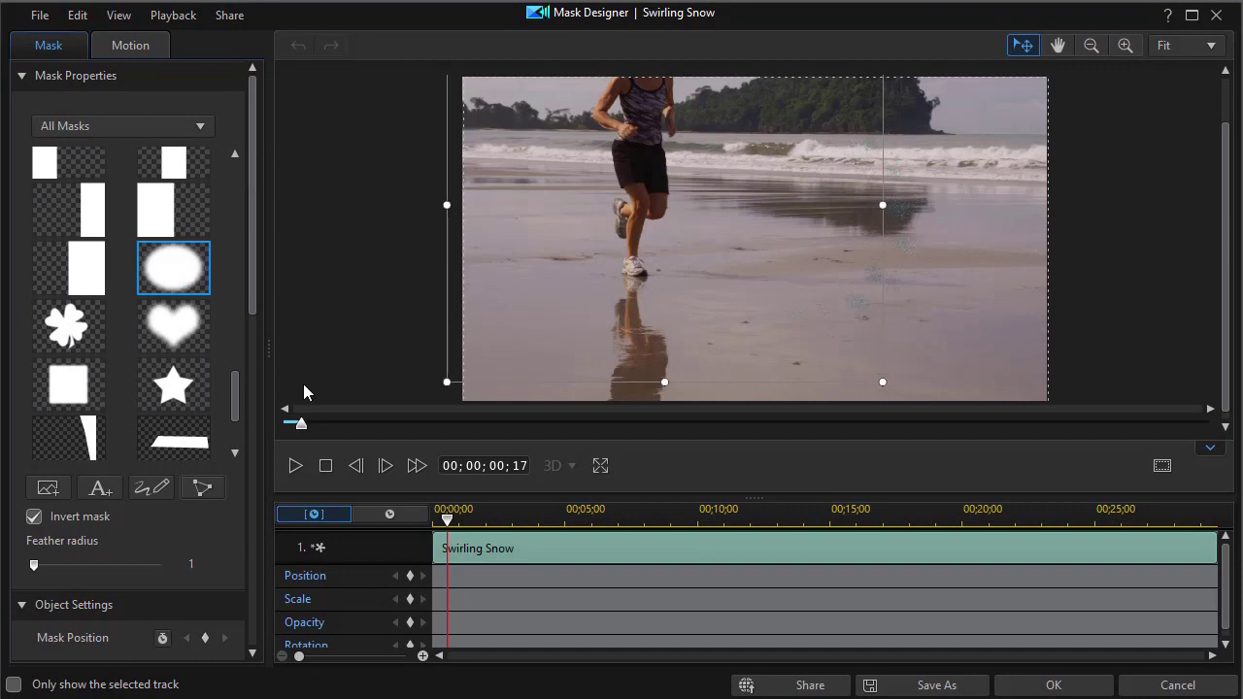
drag(251, 304, 245, 502)
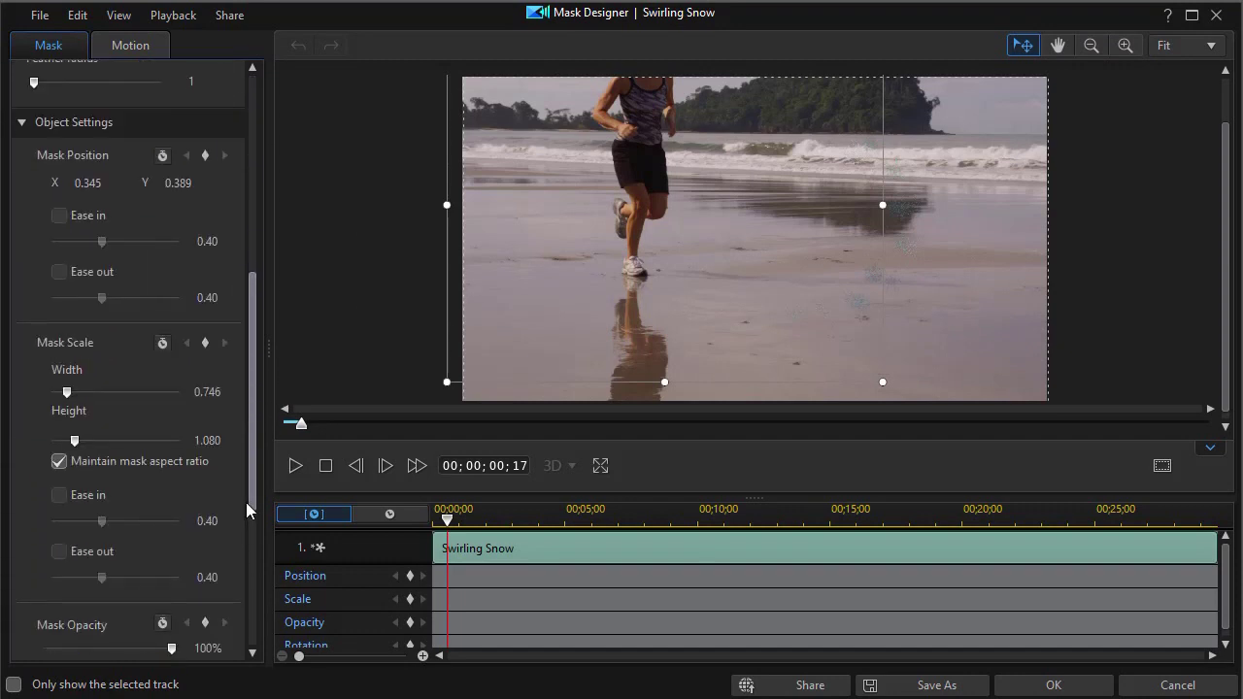
click(61, 469)
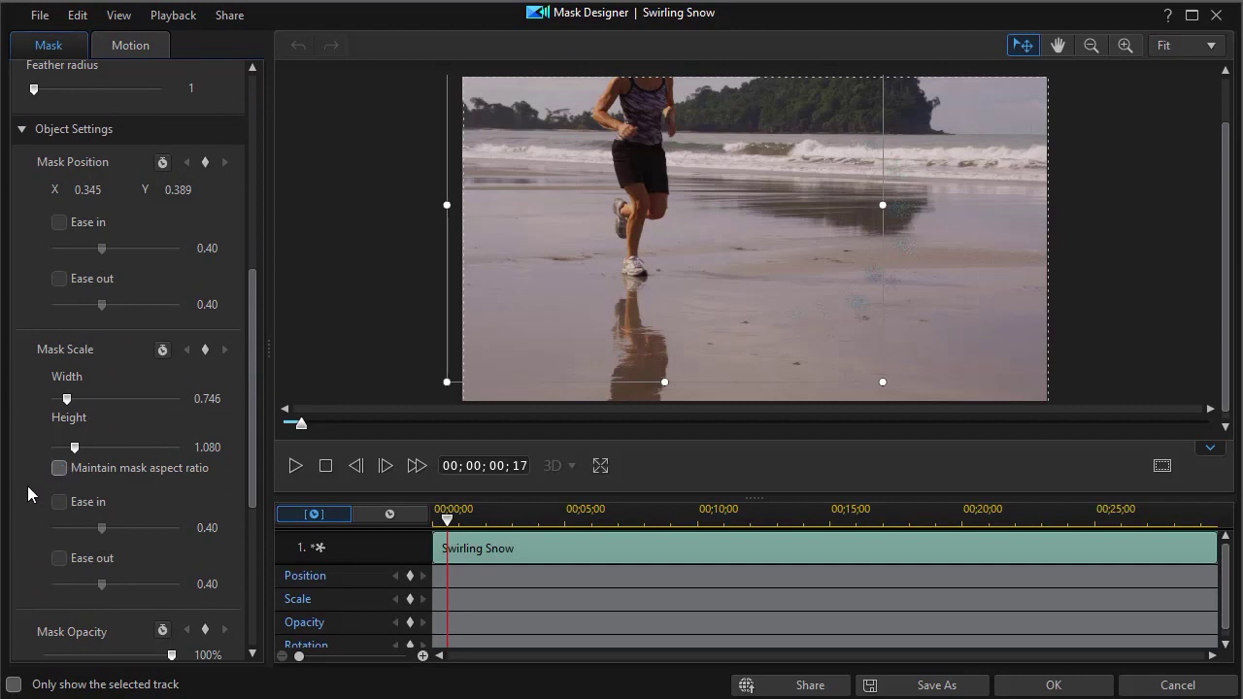
drag(260, 431, 271, 277)
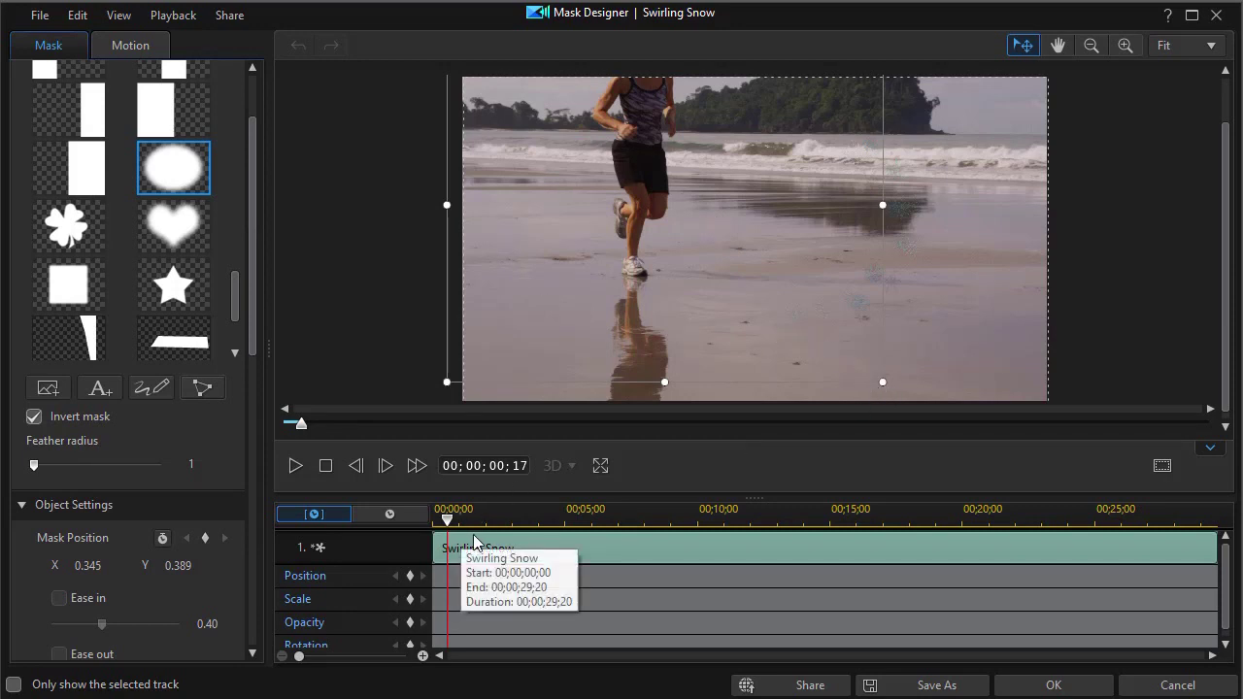
Keyframe the oval mask at the clip start, narrow it, and move it over the runner
drag(447, 518, 422, 531)
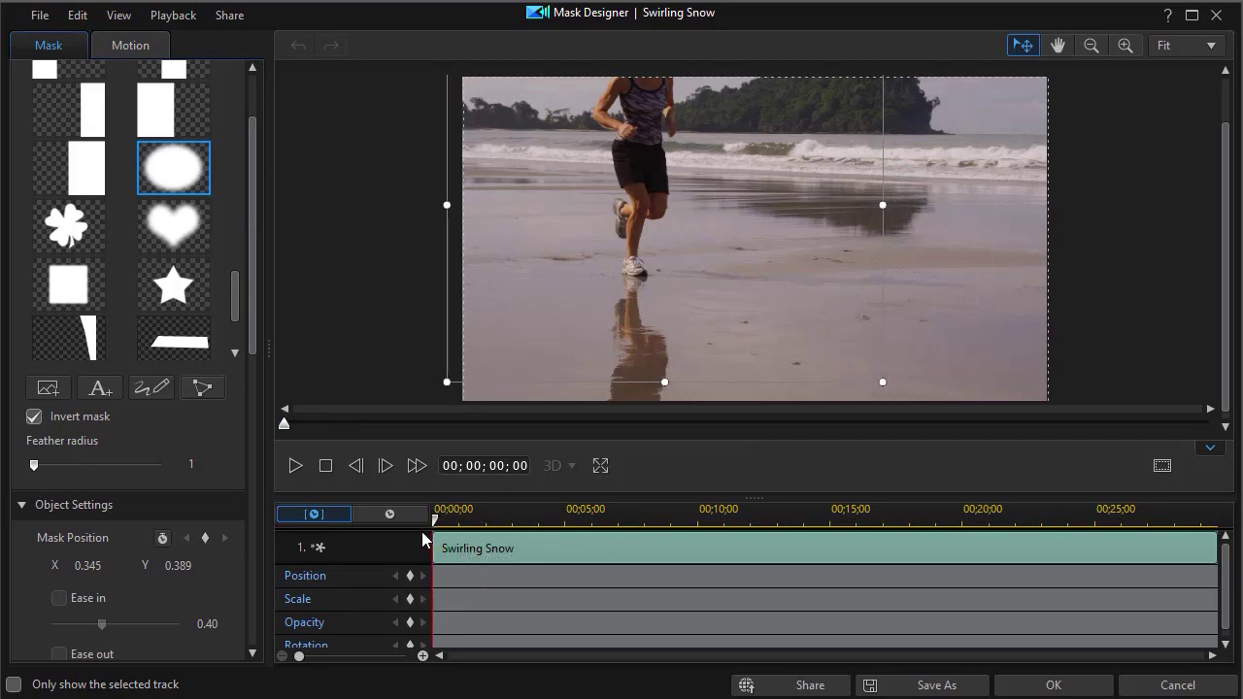
click(409, 576)
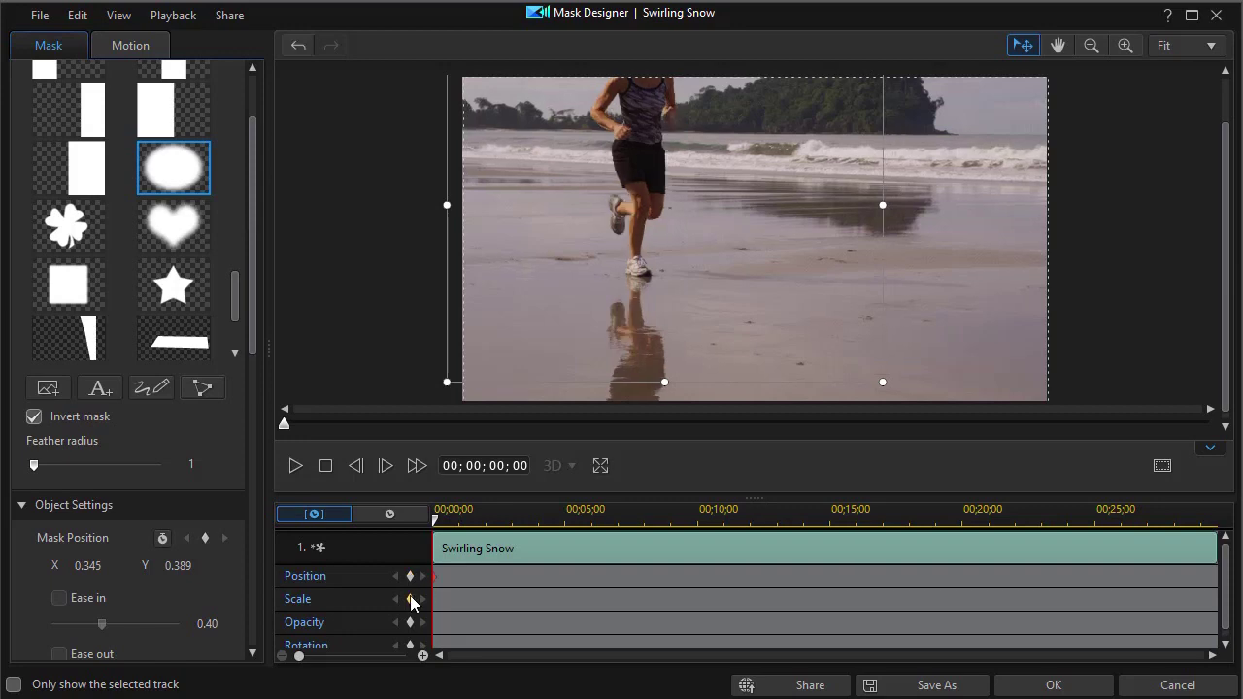
drag(443, 514, 491, 547)
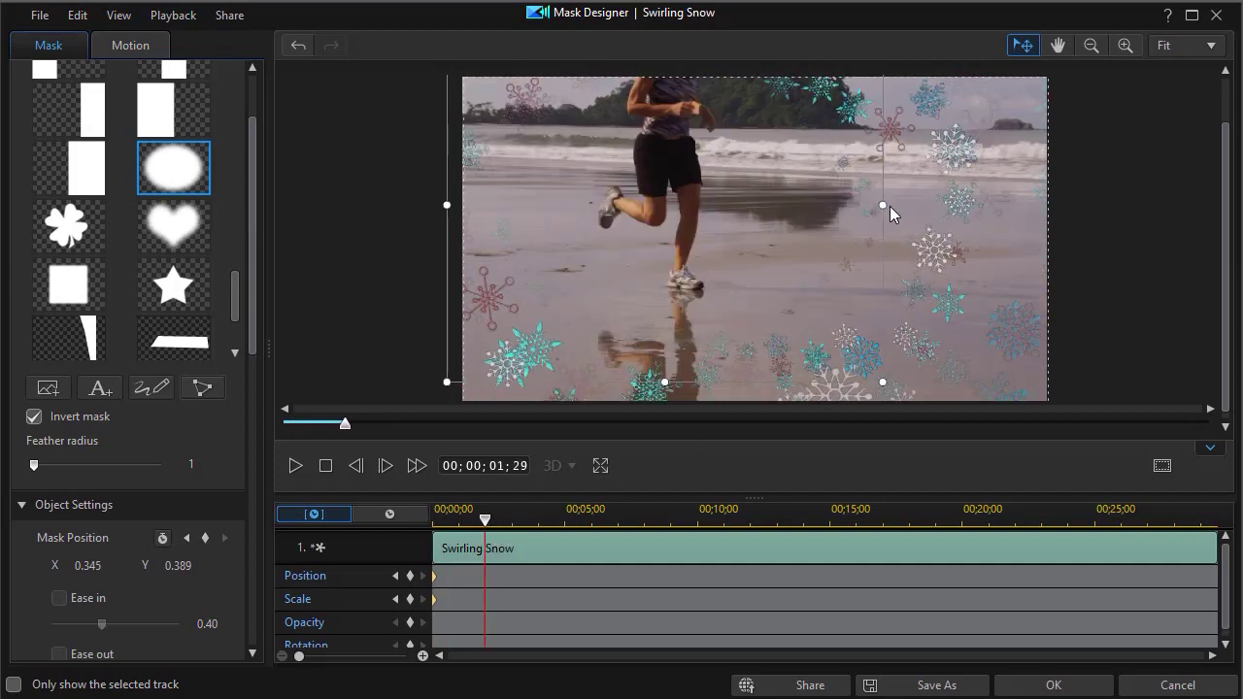
drag(882, 207, 784, 205)
drag(447, 206, 494, 207)
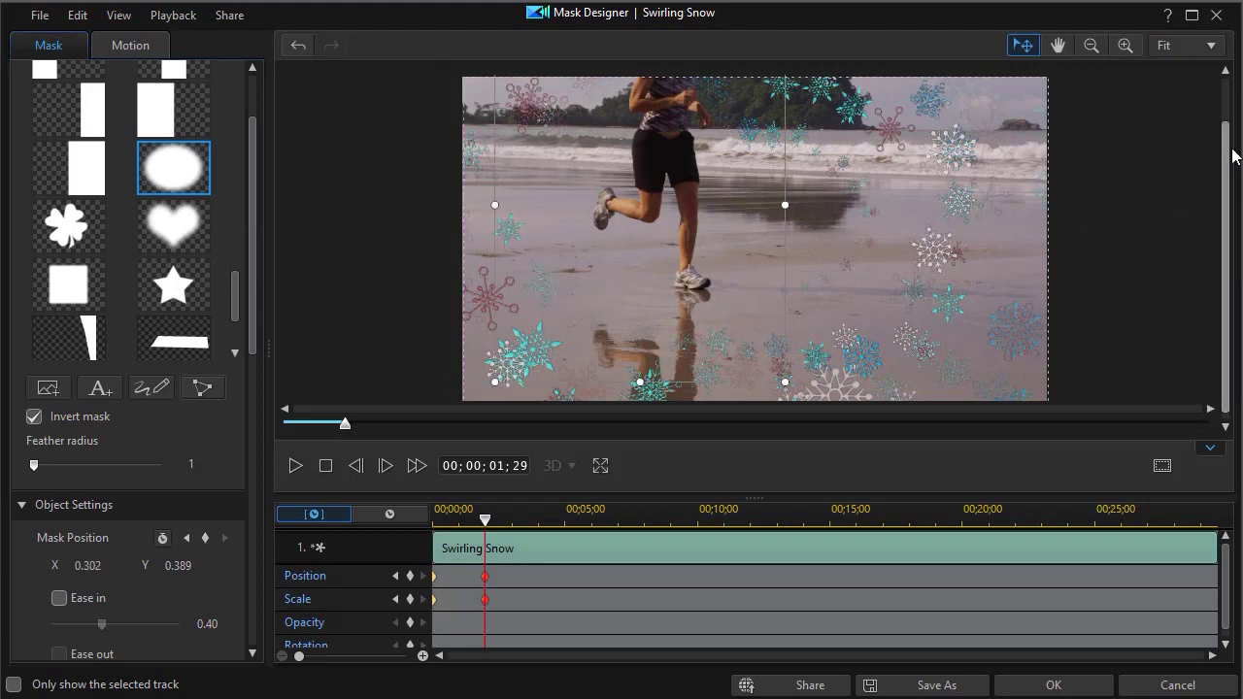
drag(1226, 156, 1232, 123)
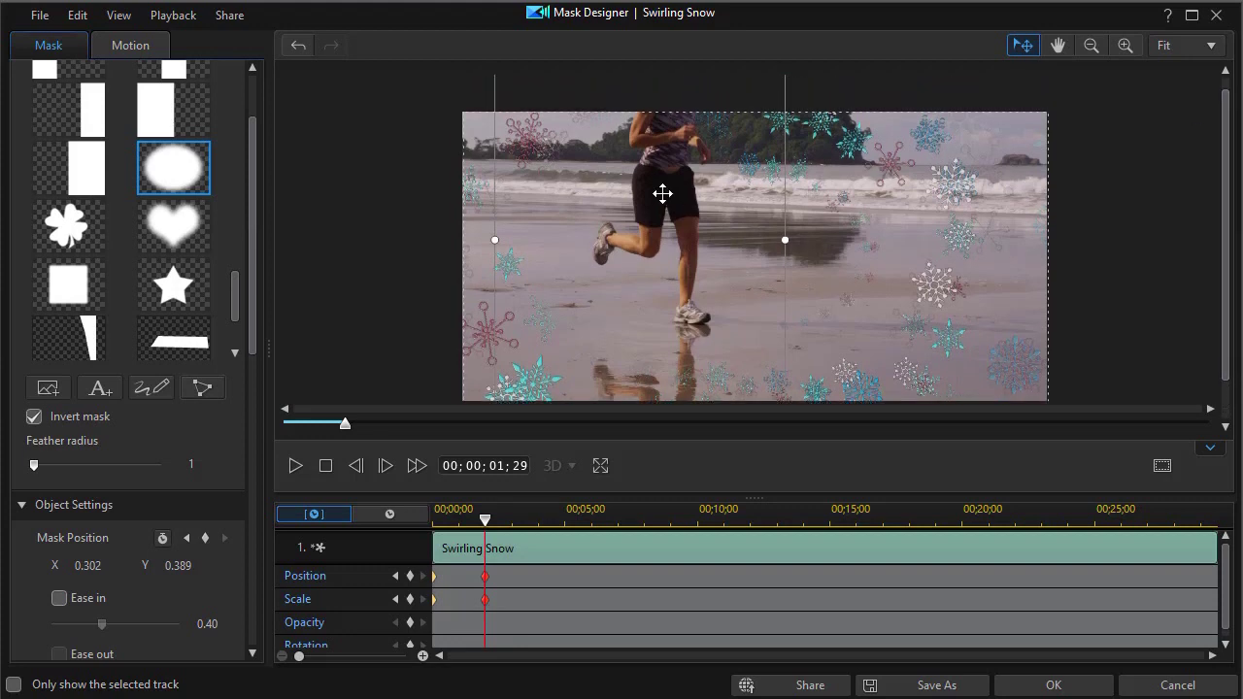
drag(655, 223, 670, 208)
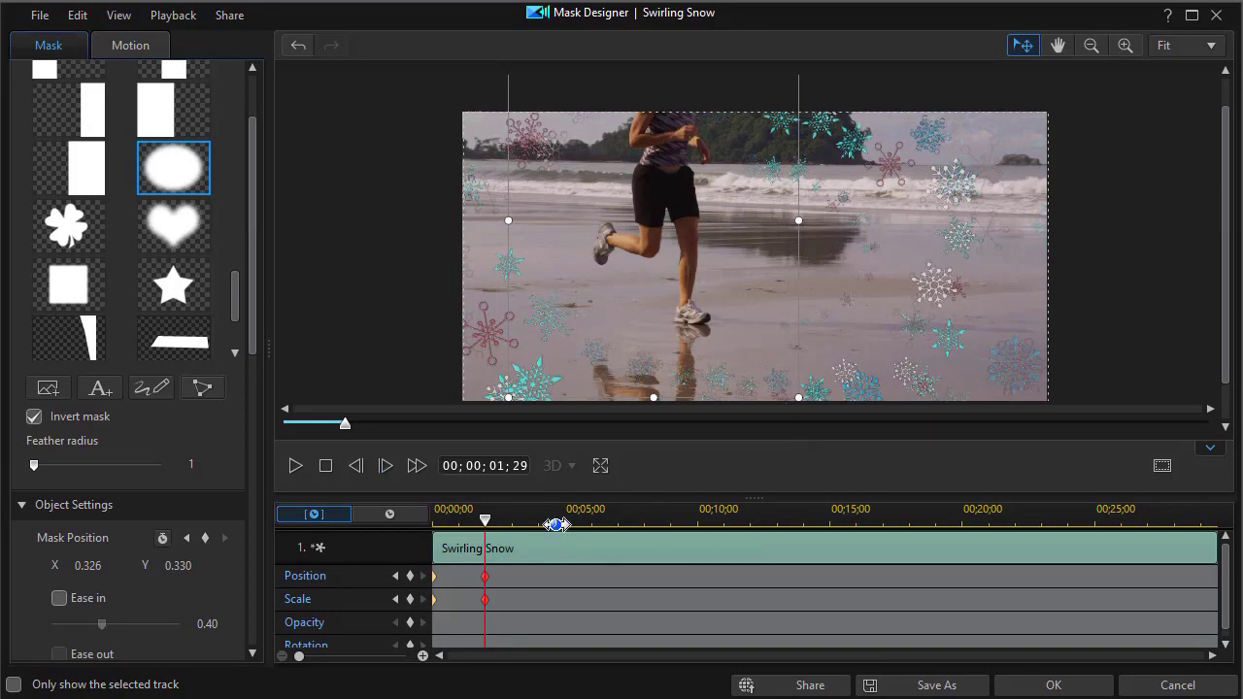
At about five seconds, nudge the mask to follow the runner and apply it
click(574, 521)
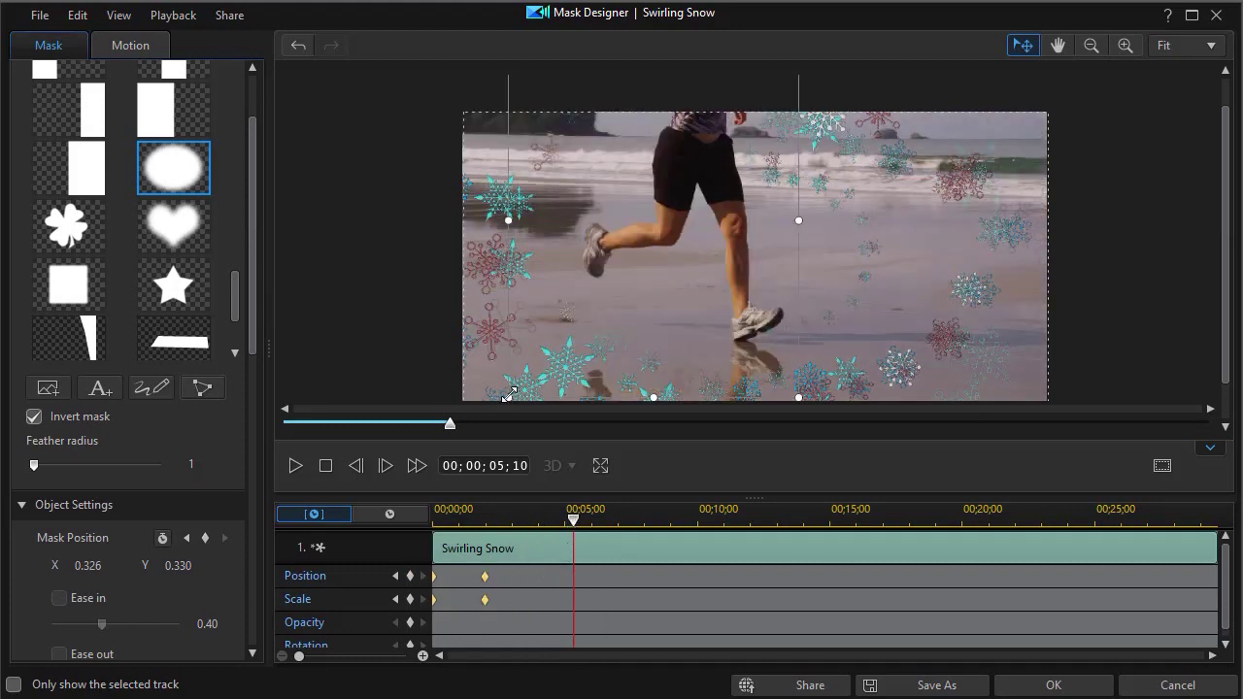
drag(652, 236, 680, 240)
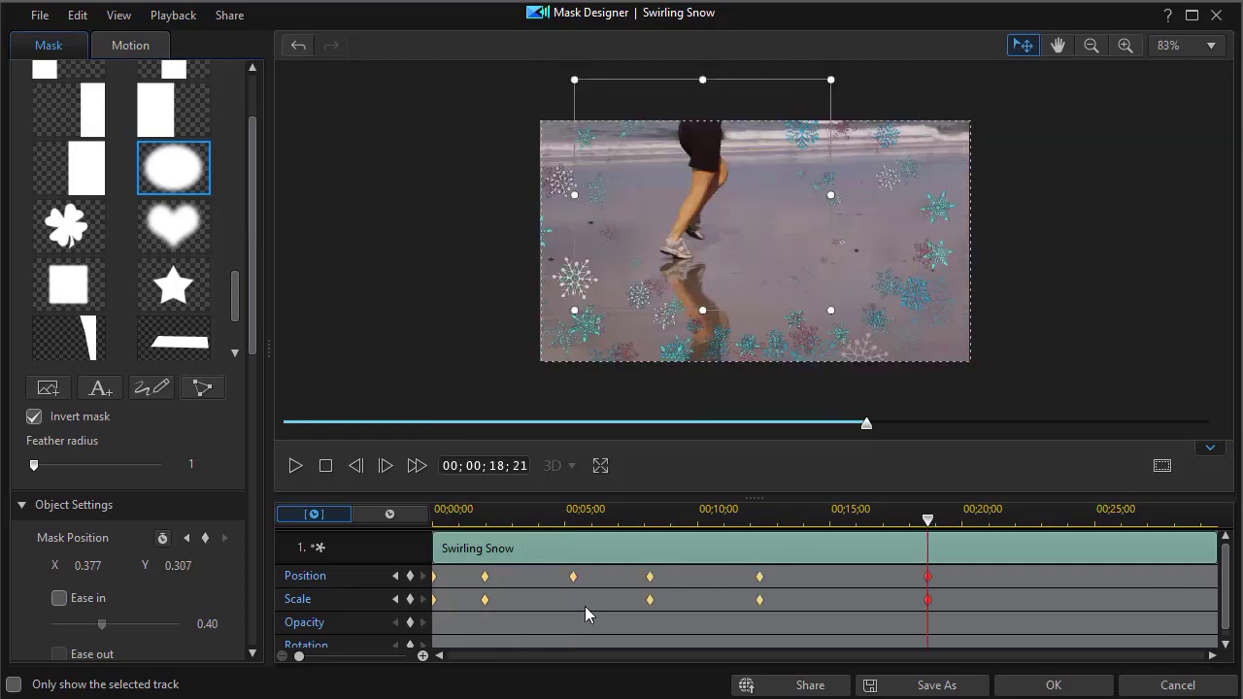
click(1068, 687)
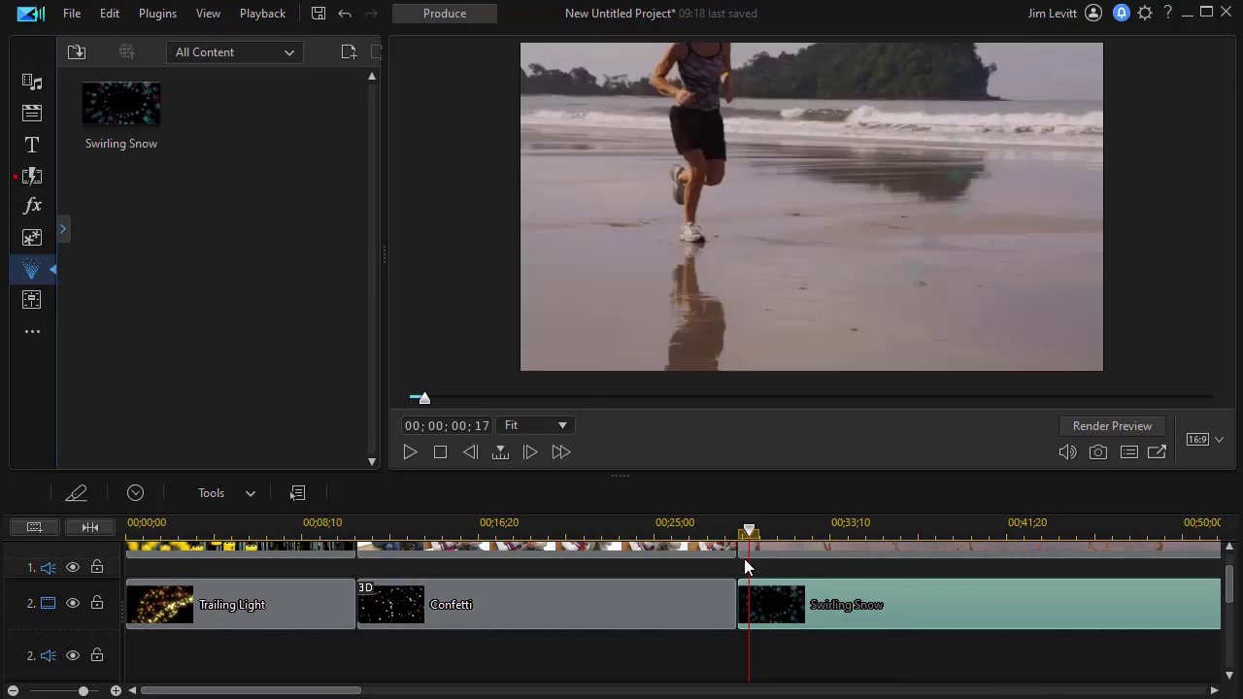
Select the Swirling Snow clip and preview the masked snow around the runner
drag(747, 546, 748, 552)
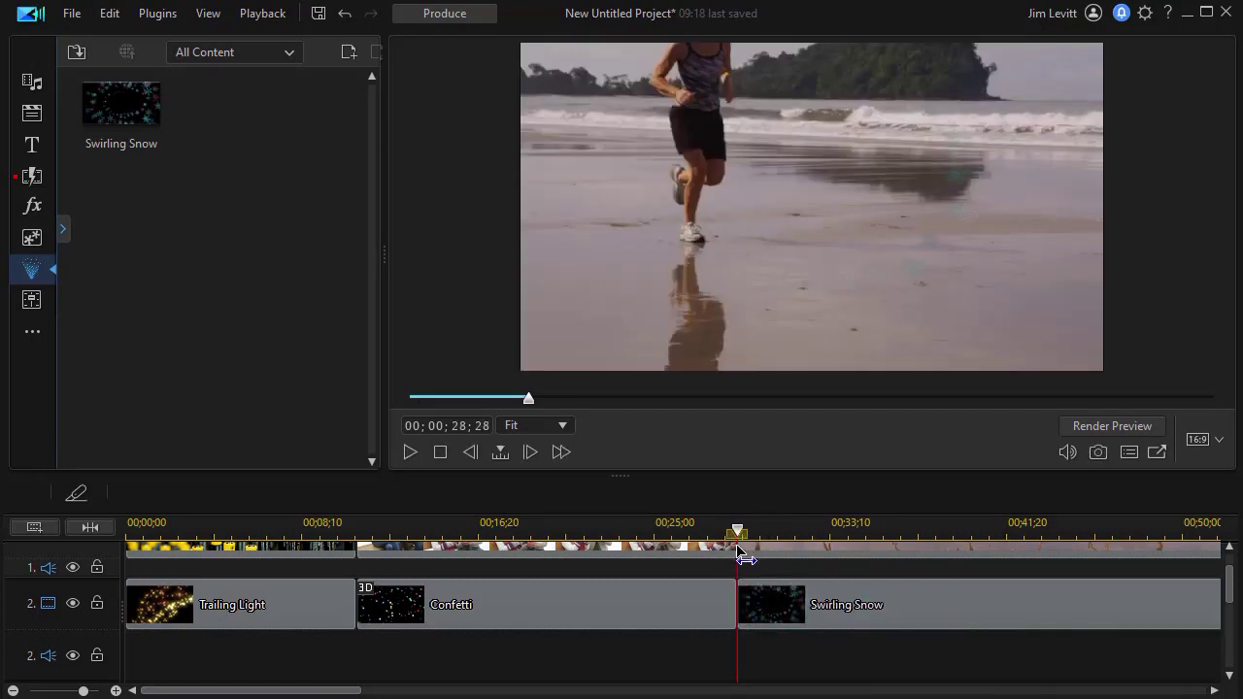
click(746, 593)
click(411, 452)
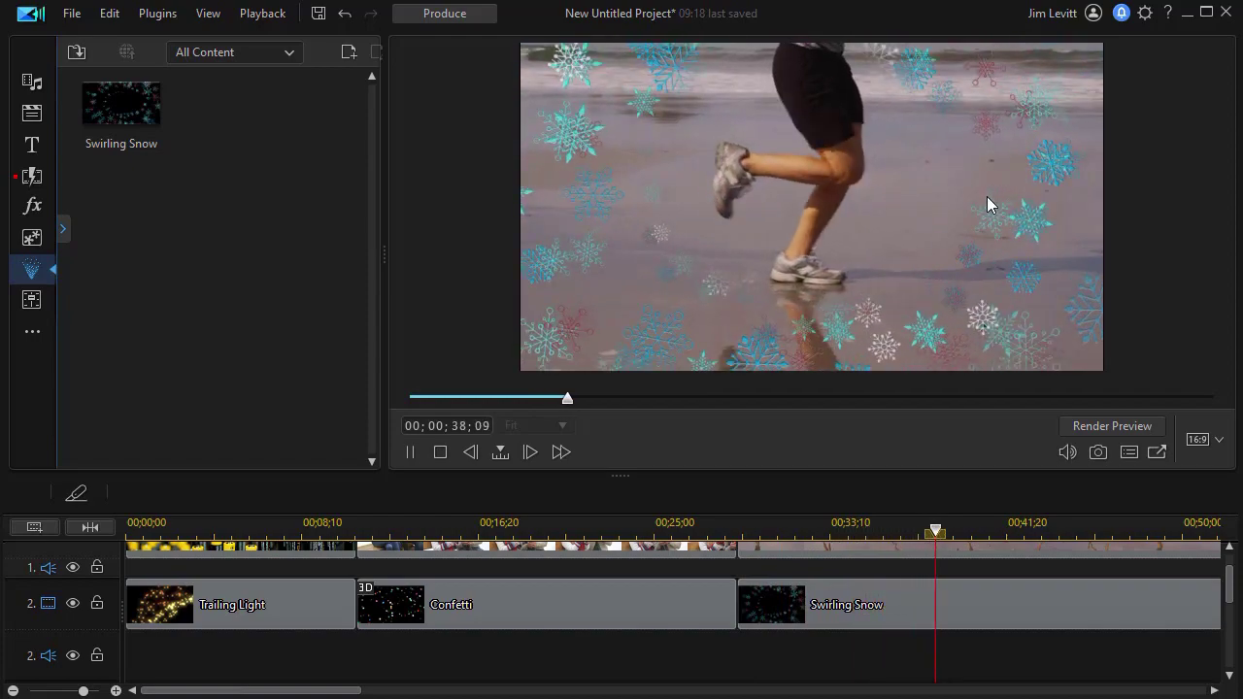
click(440, 452)
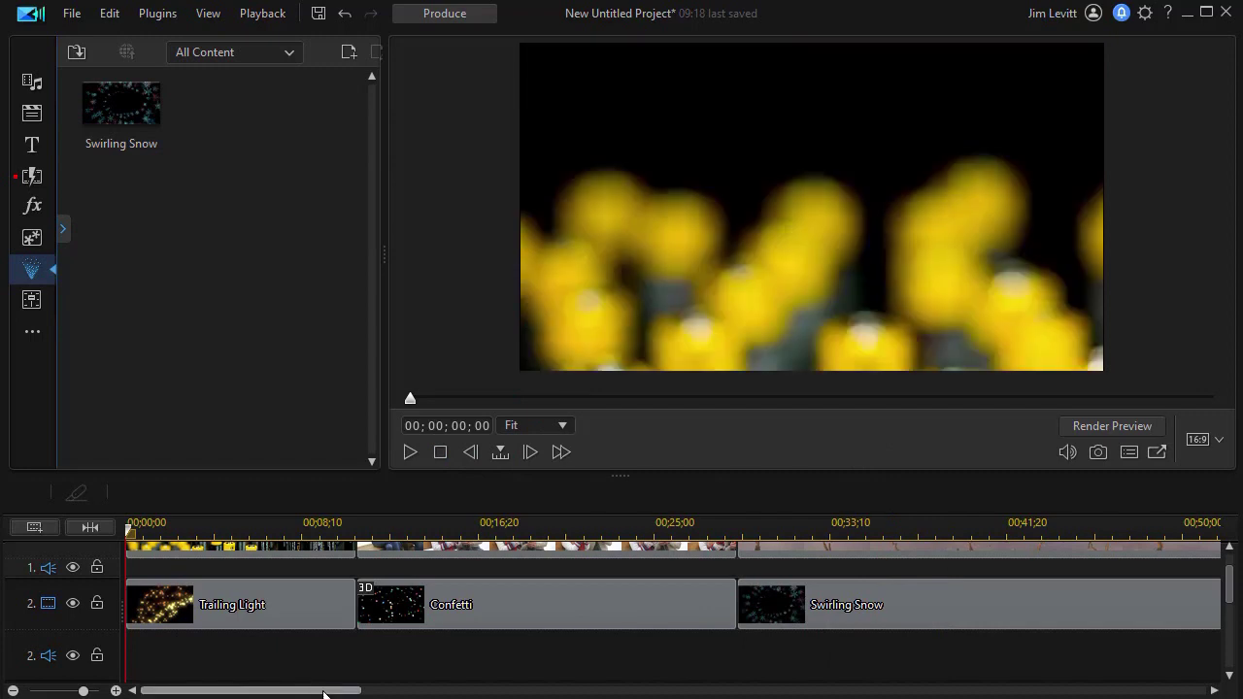
Bring the highway sunset clip into view and search the widened media library for 'light'
drag(319, 690, 520, 603)
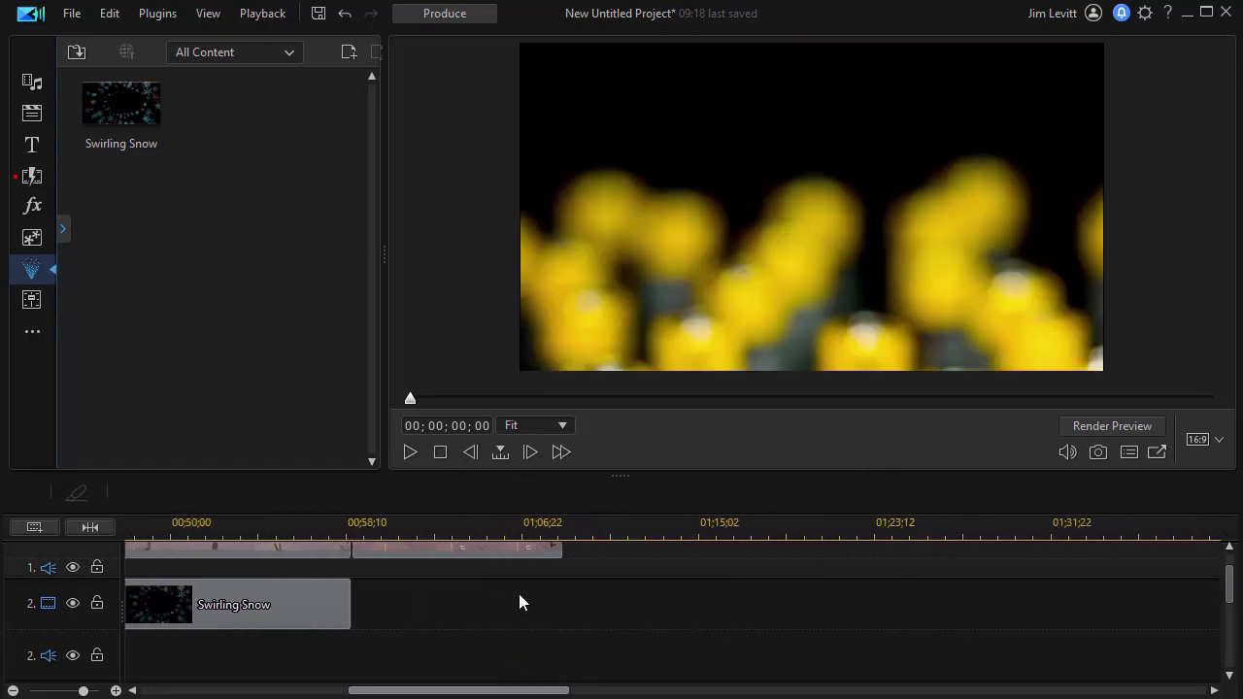
click(425, 522)
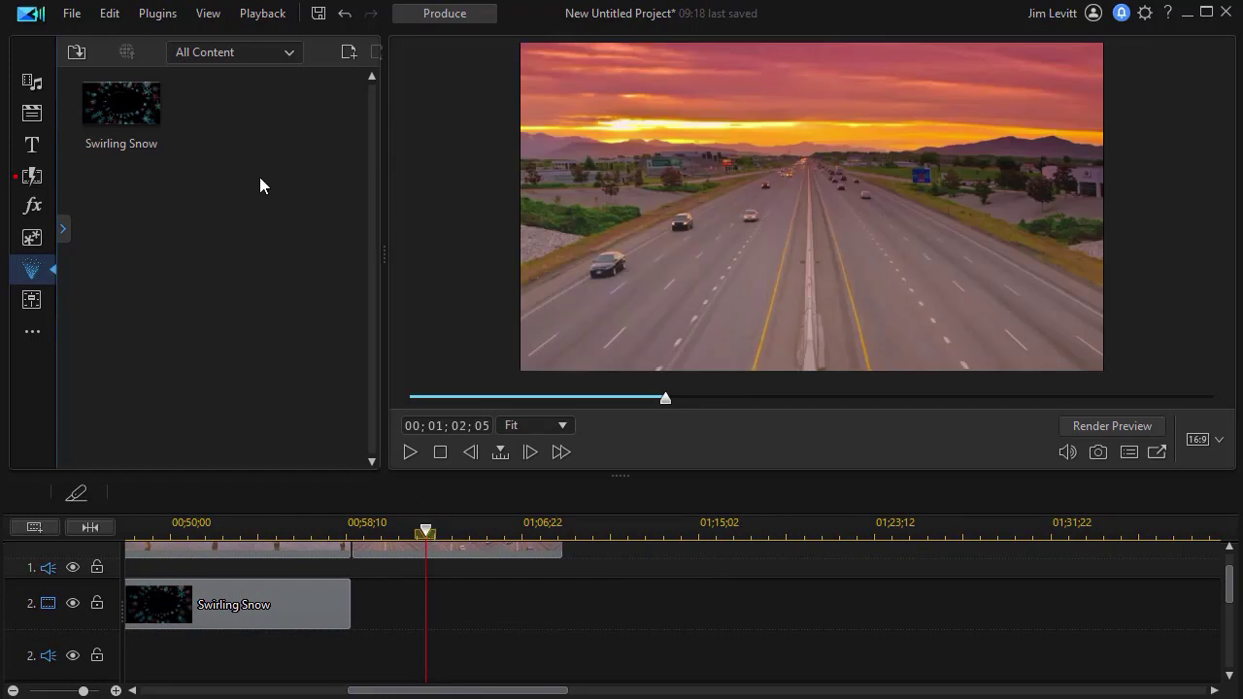
drag(385, 259, 613, 261)
double_click(550, 60)
text(light)
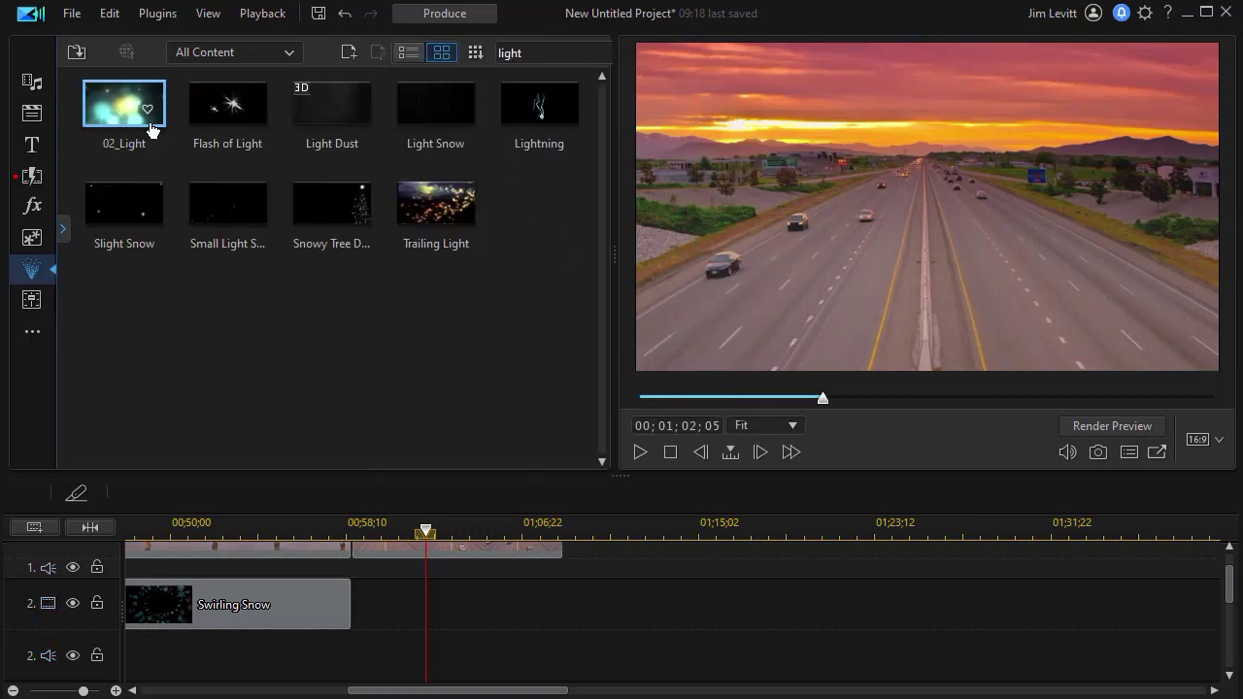
Put 02_Light on track 2 over the highway clip and preview it
drag(153, 125, 355, 627)
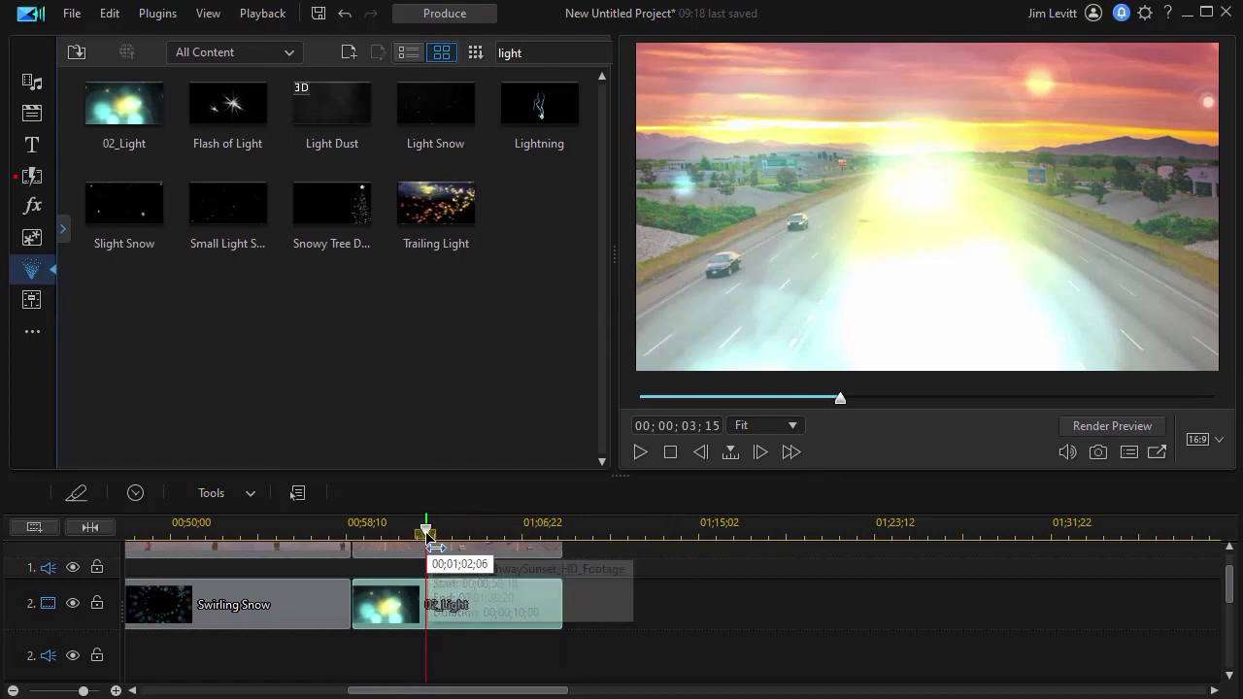
drag(428, 560, 377, 561)
click(377, 561)
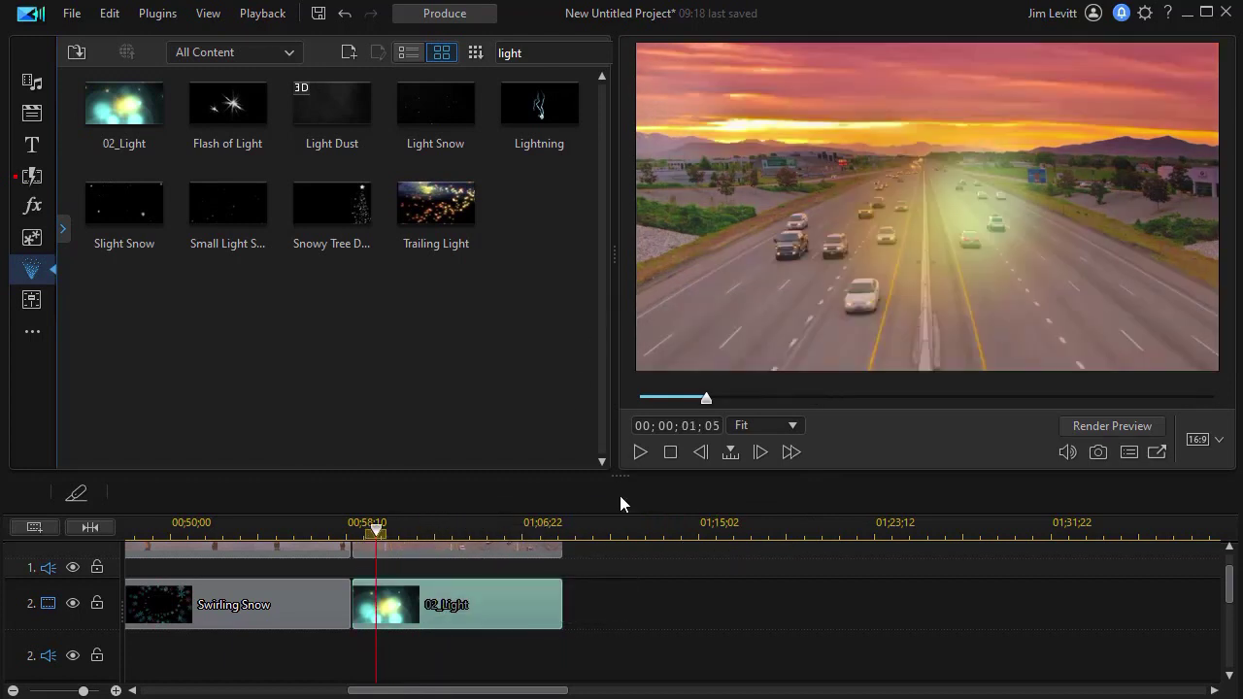
click(641, 452)
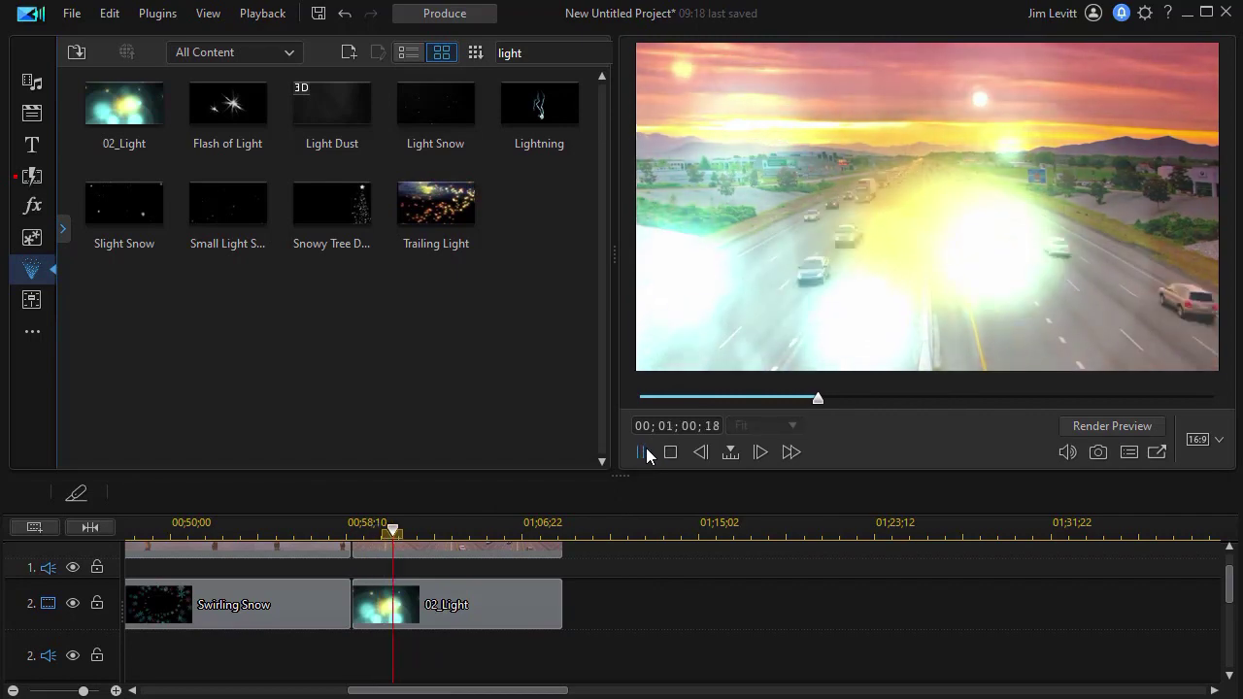
click(649, 455)
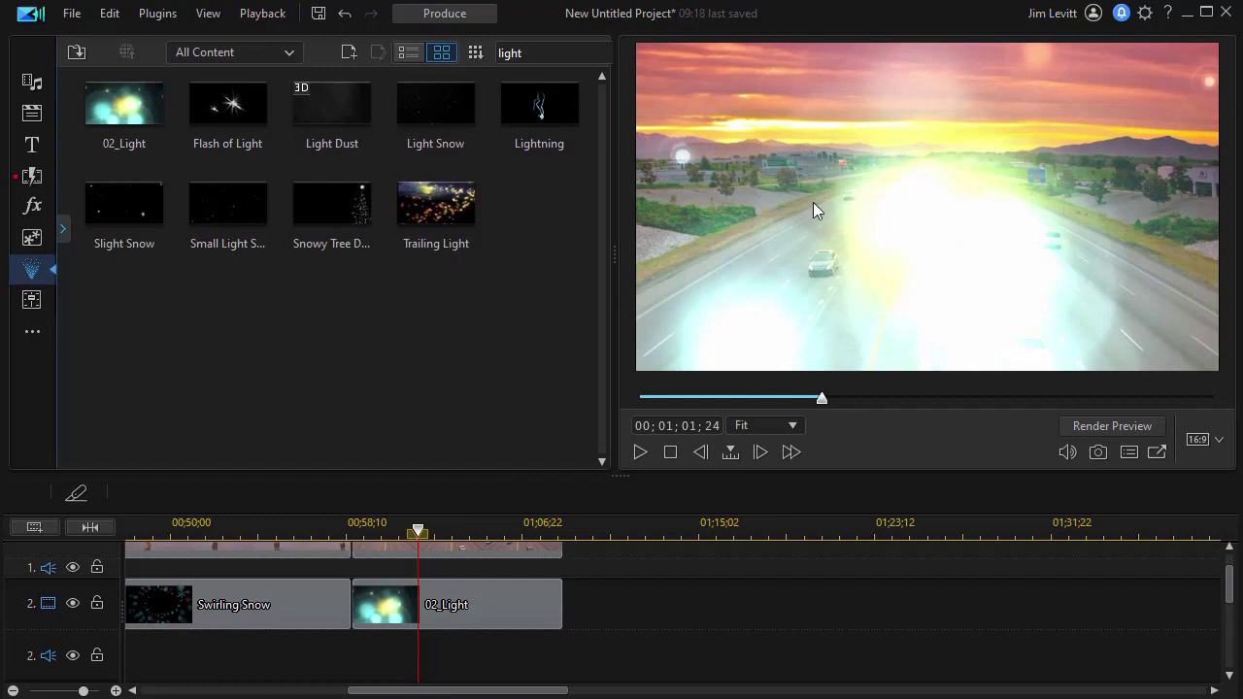
click(490, 599)
Open Mask Designer for 02_Light and choose the custom selection mask
click(212, 494)
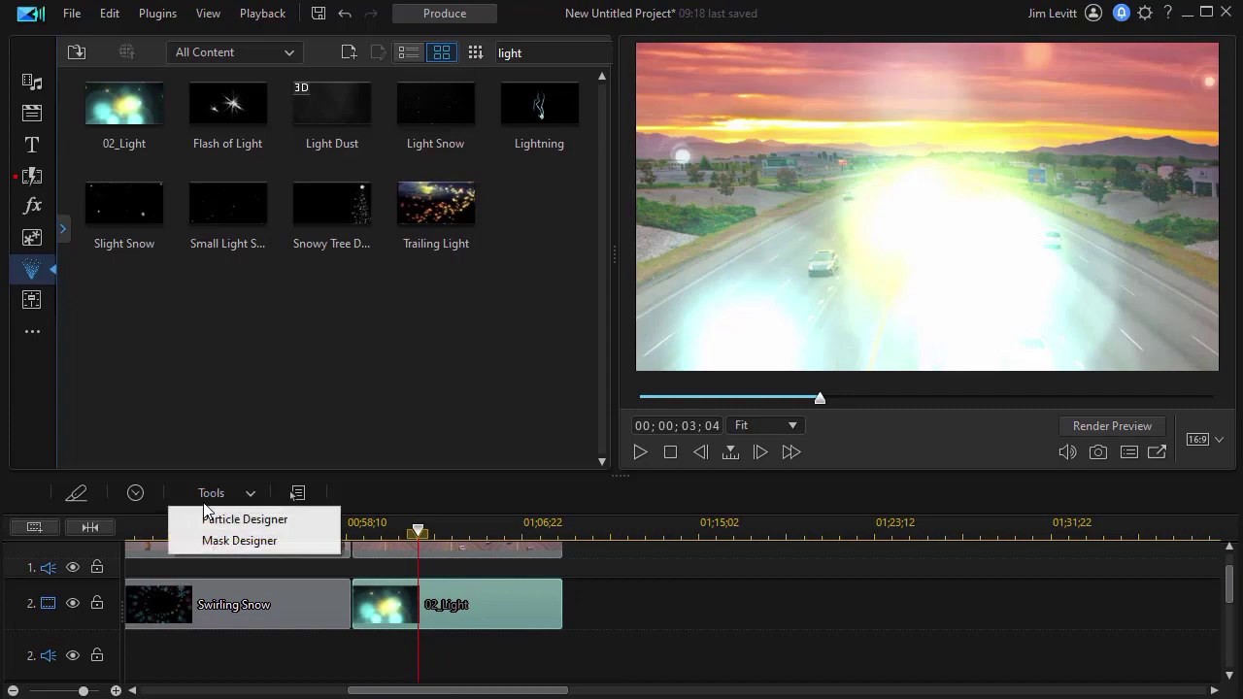
click(238, 543)
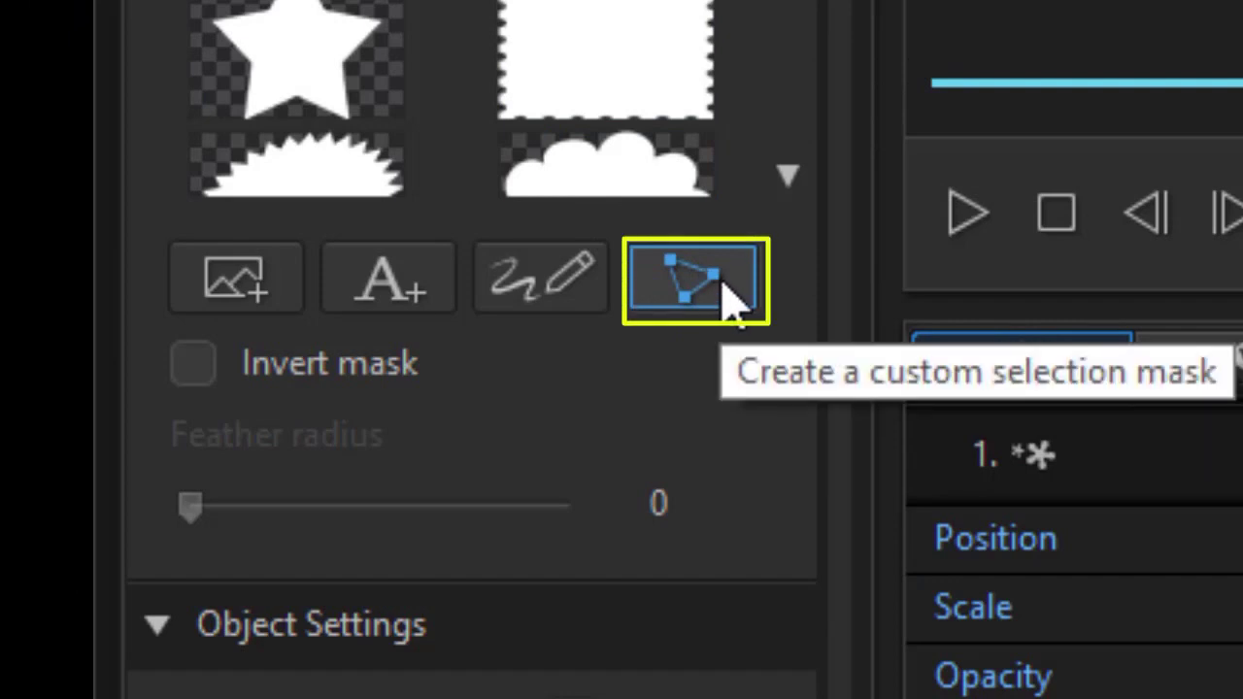
click(723, 283)
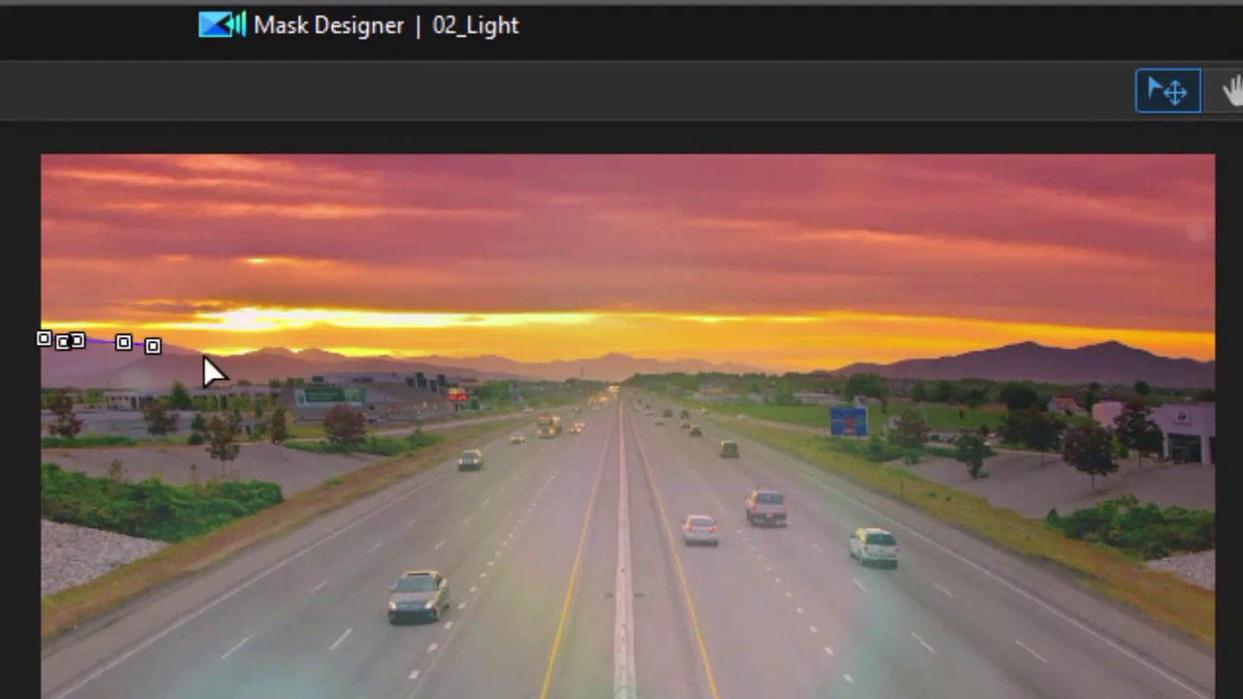
Trace mask points along the horizon and top corners, closing the outline around the sky
drag(258, 371, 1117, 346)
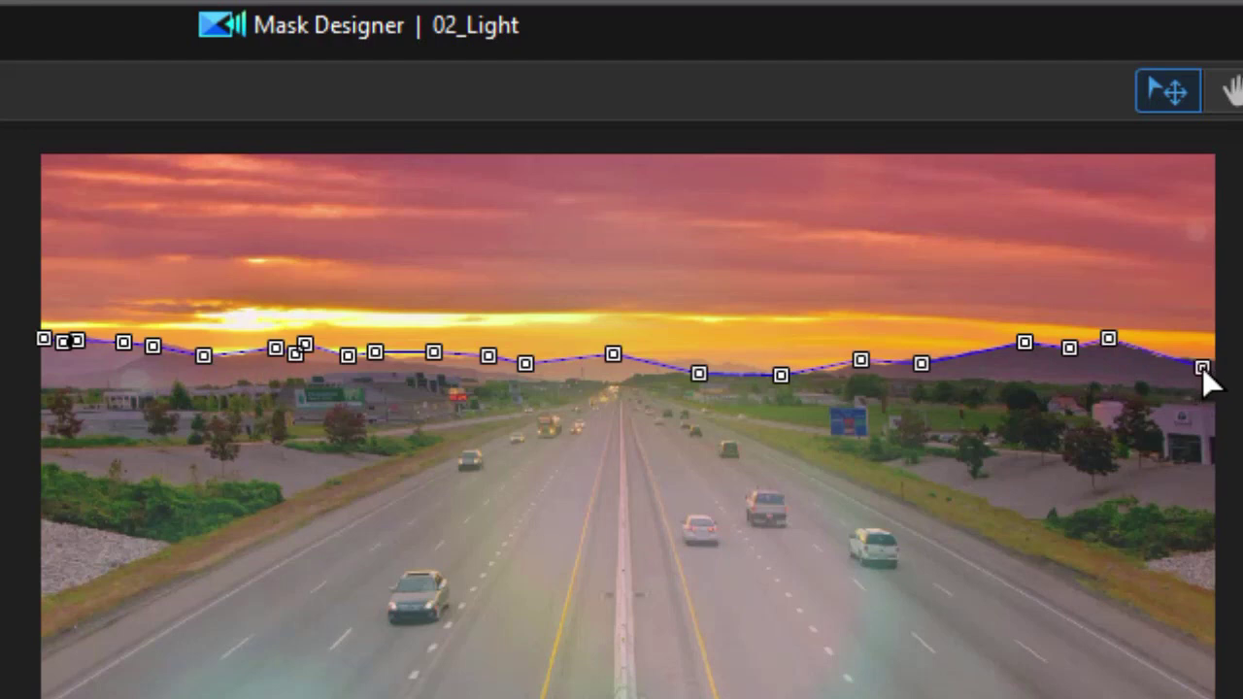
click(1210, 156)
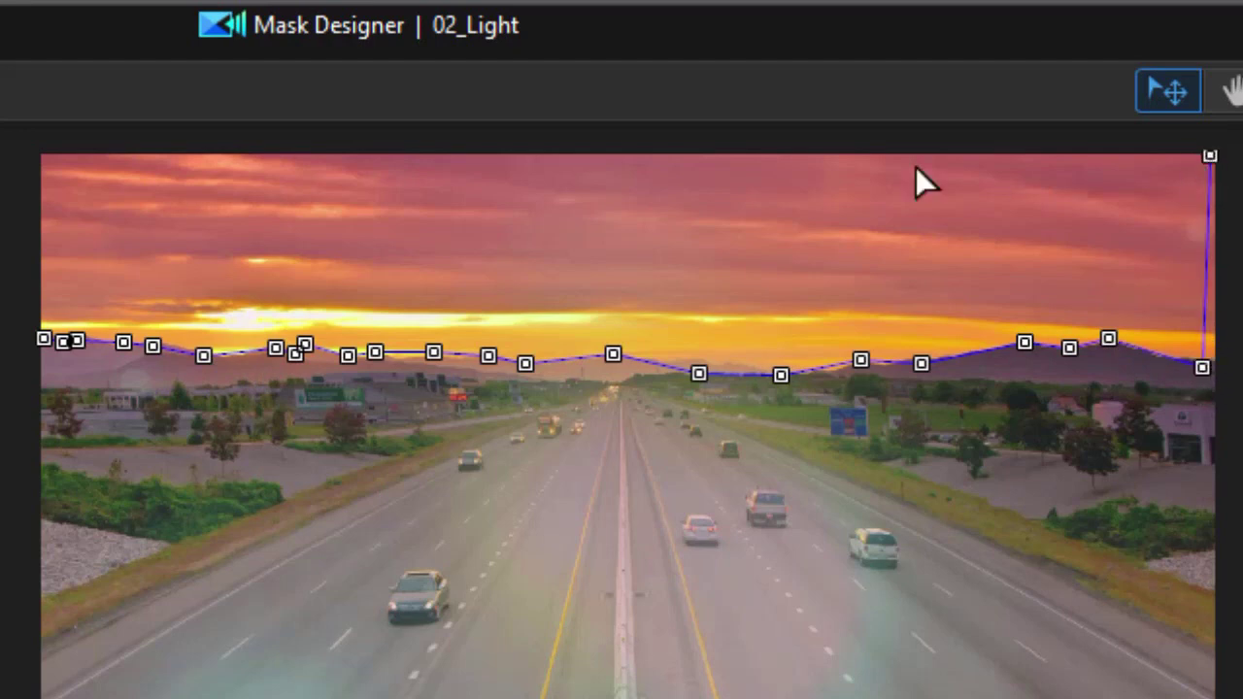
click(45, 158)
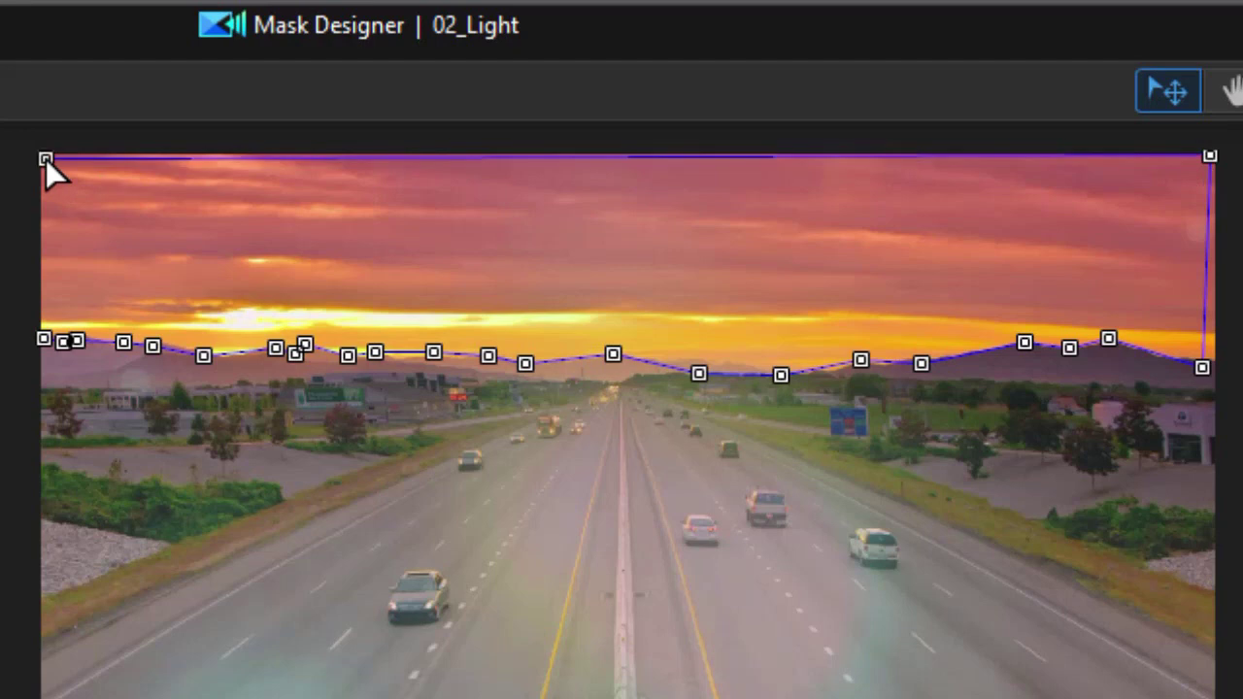
click(45, 340)
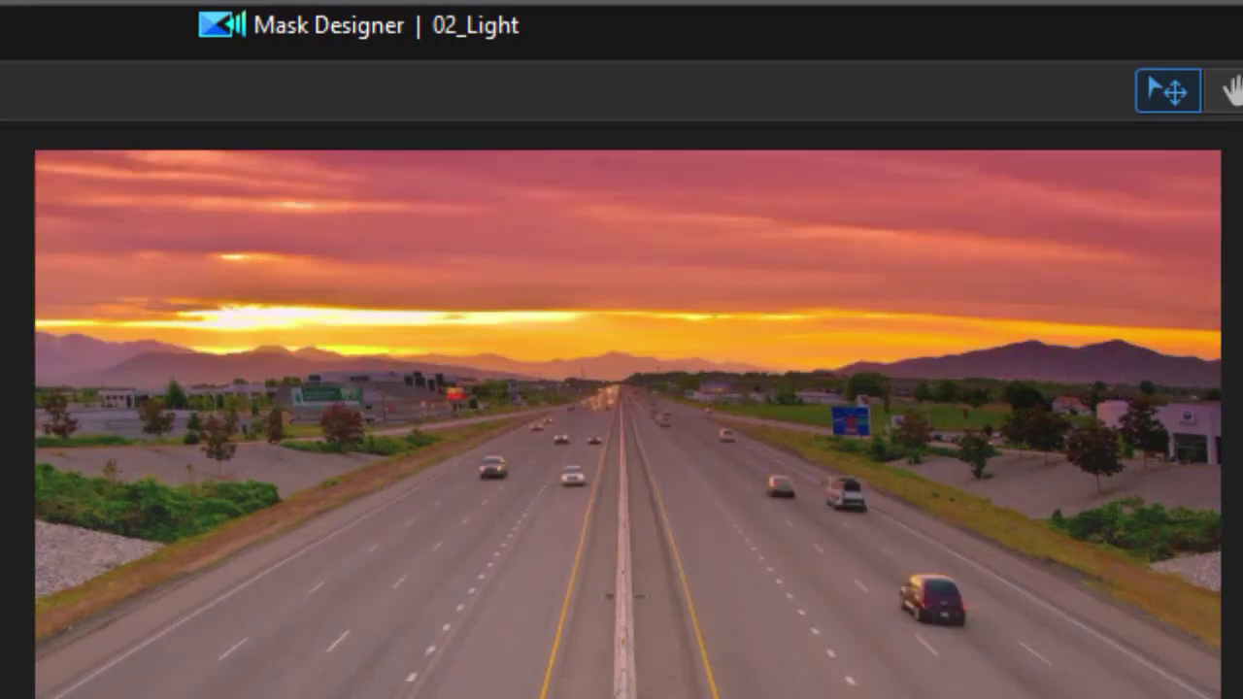
Play the Mask Designer preview to check the light glows only in the sky
key(space)
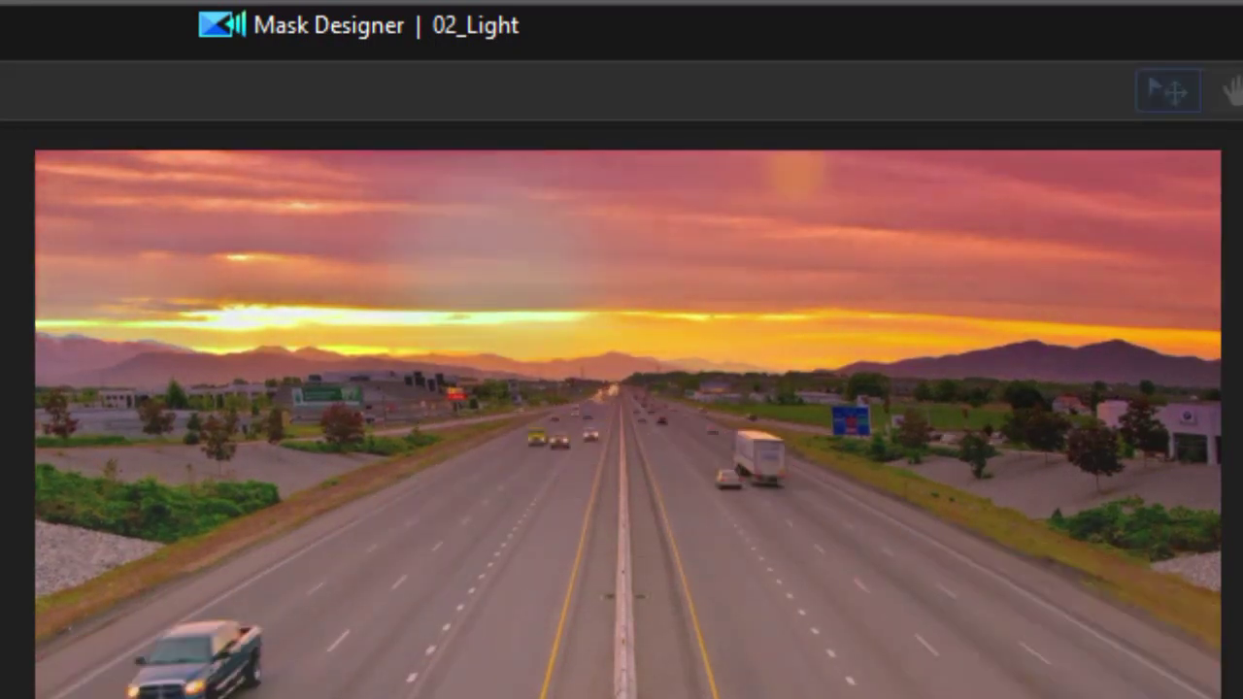